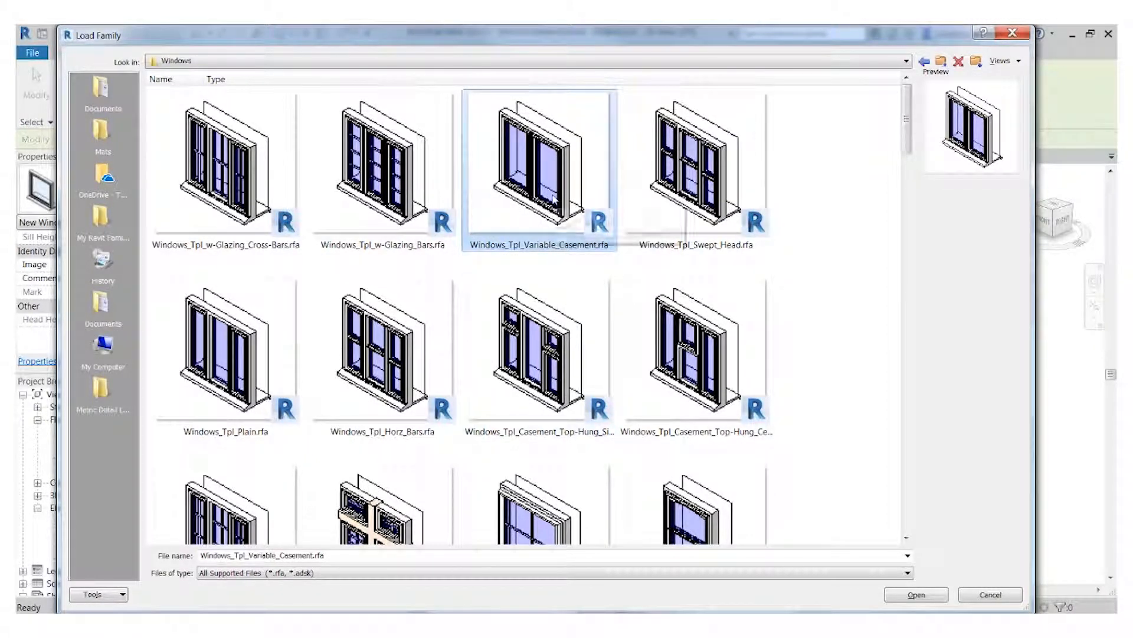
Step: Look through the loadable window families, checking Windows_Tpl_Casement_Top-Hung_Centre and Windows_Dbl_Vent, and leave without loading any
left_click(701, 367)
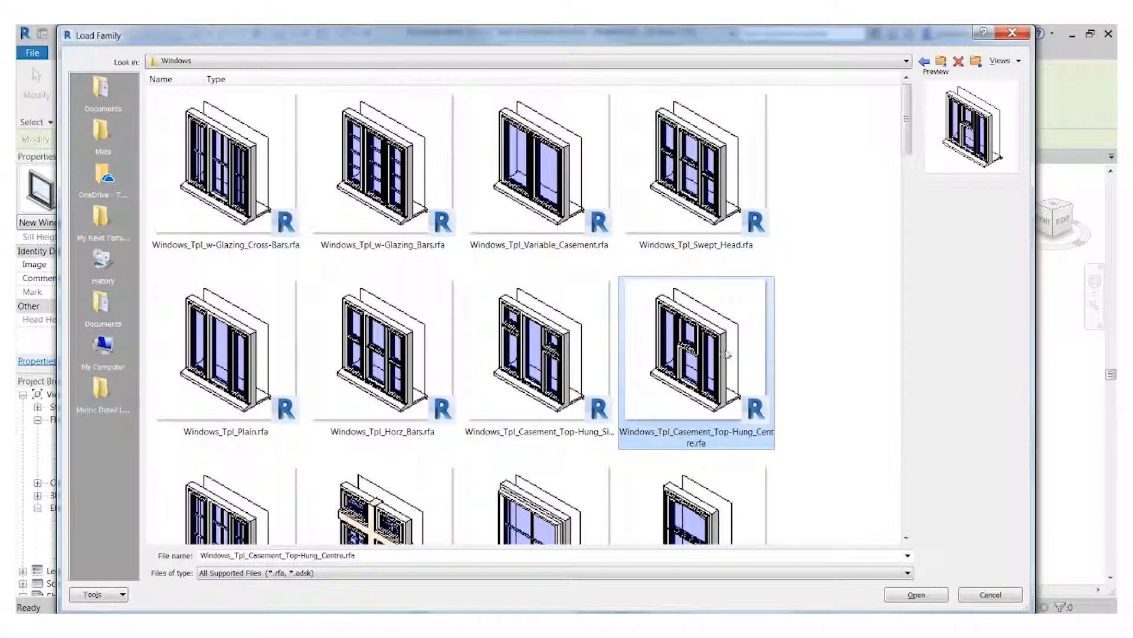
scroll(614, 331, "down", 10)
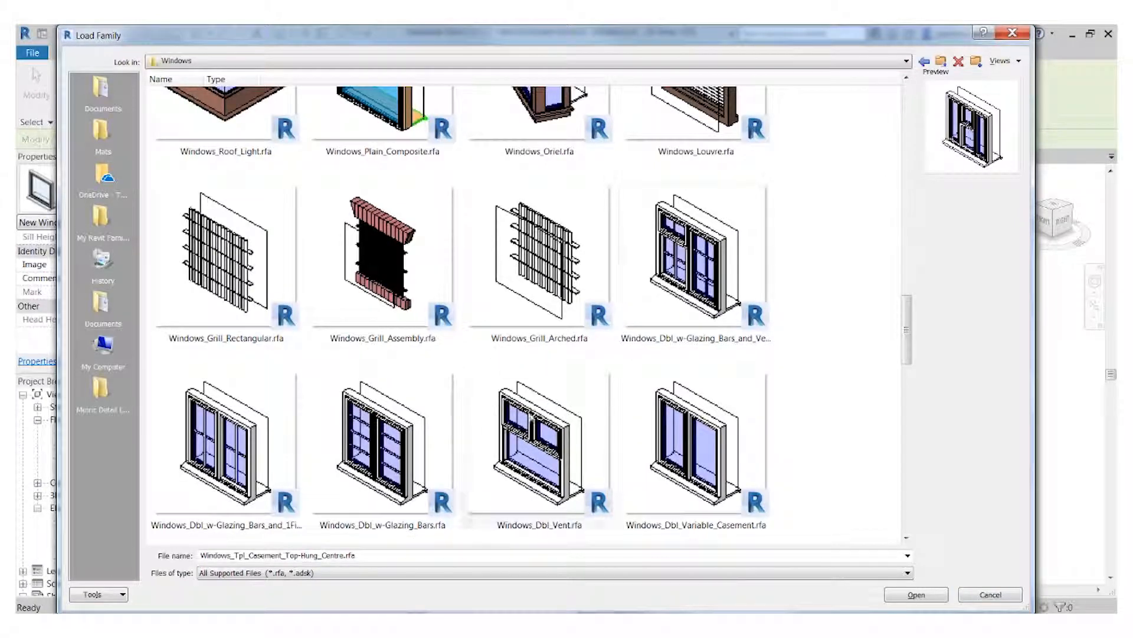
left_click(541, 442)
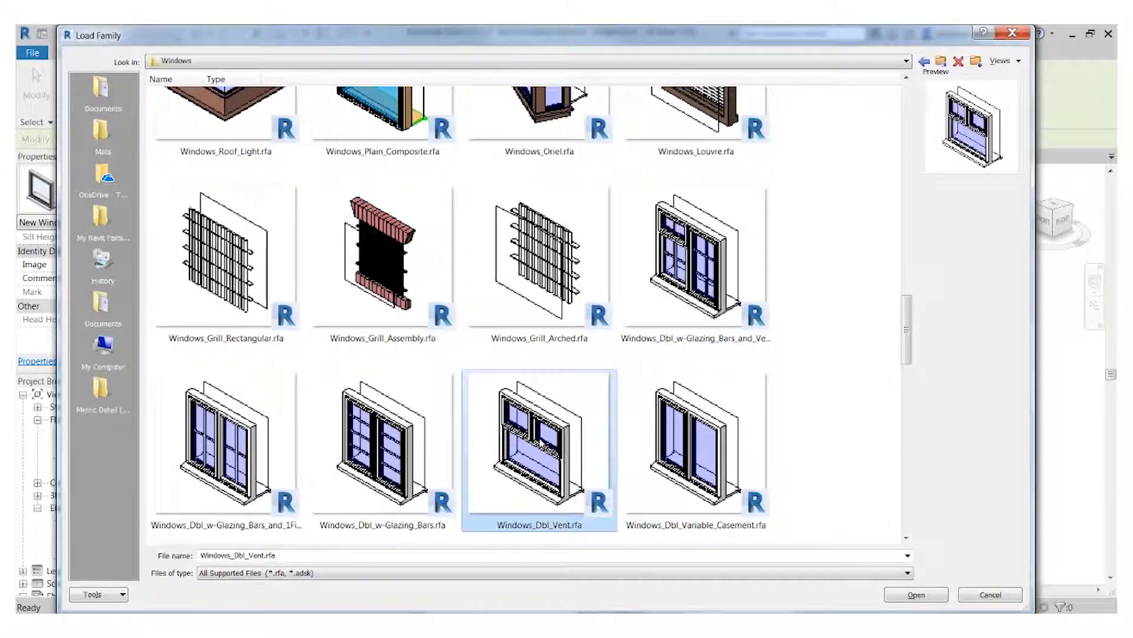
left_click(991, 595)
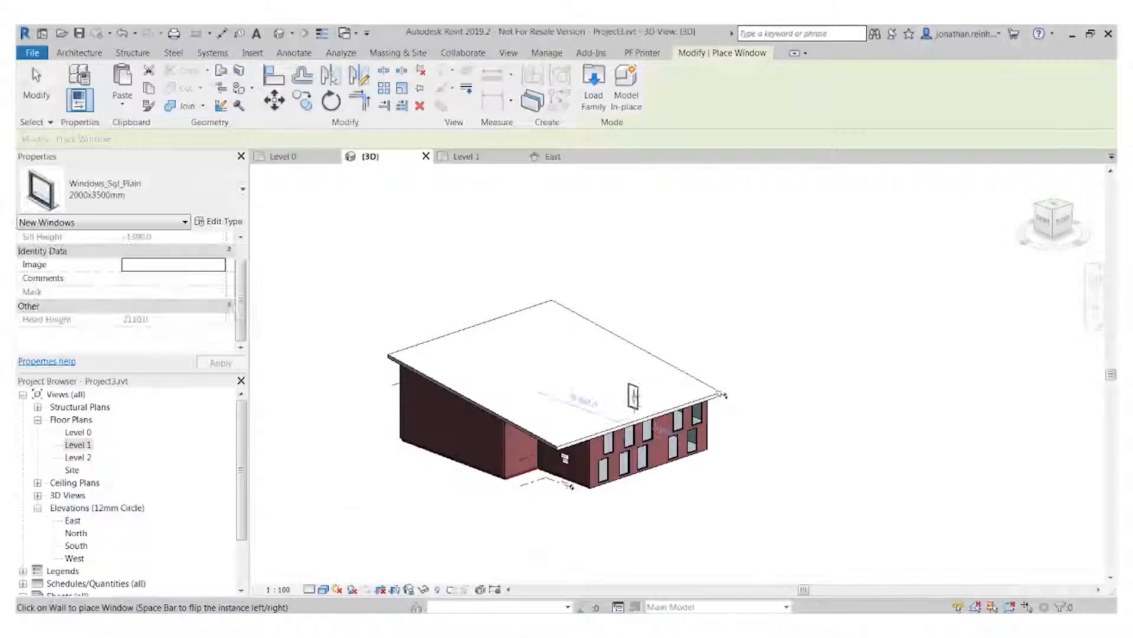
Step: Place a 2000x3500mm Windows_Sgl_Plain window near the outer end of the long, windowless front wall
scroll(394, 459, "up", 4)
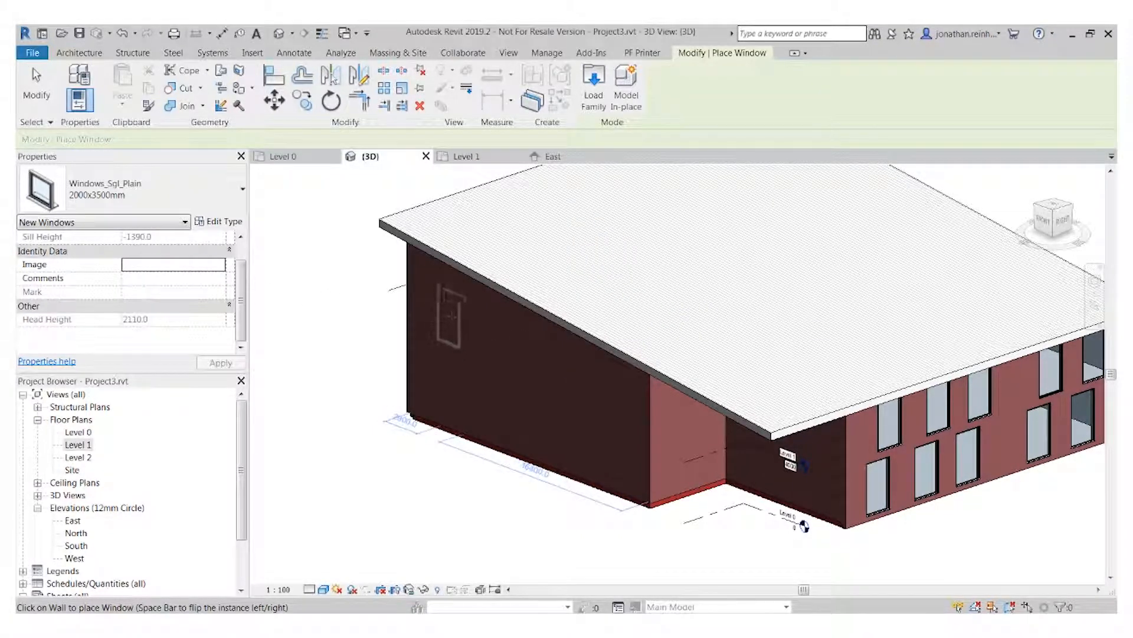
left_click(454, 317)
key("Escape")
scroll(456, 310, "up", 5)
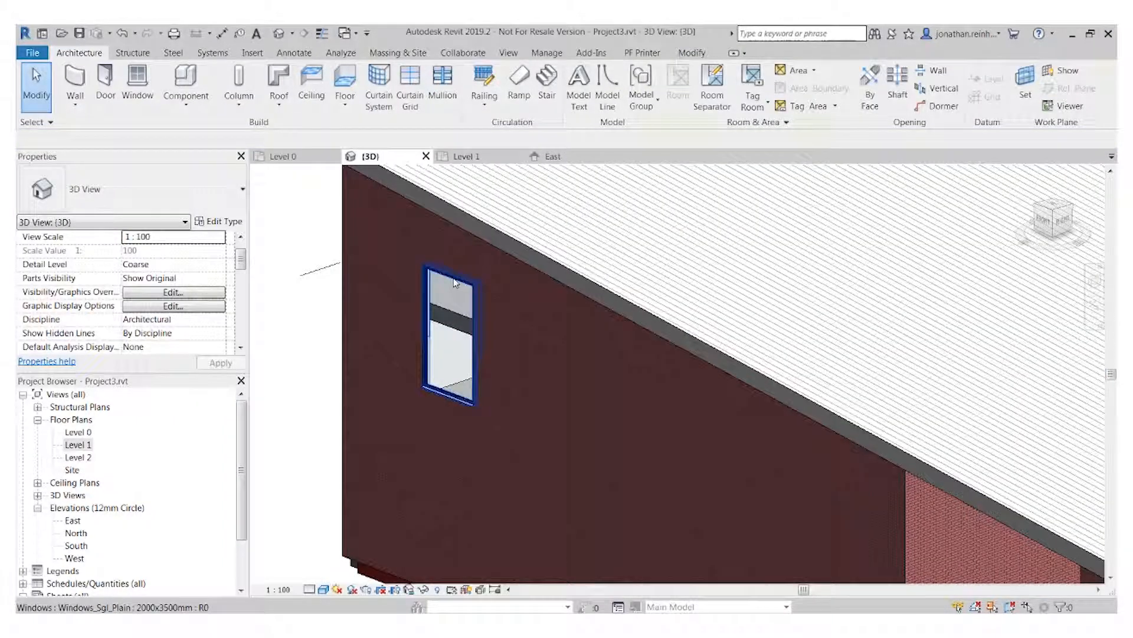
left_click(456, 284)
left_click(217, 222)
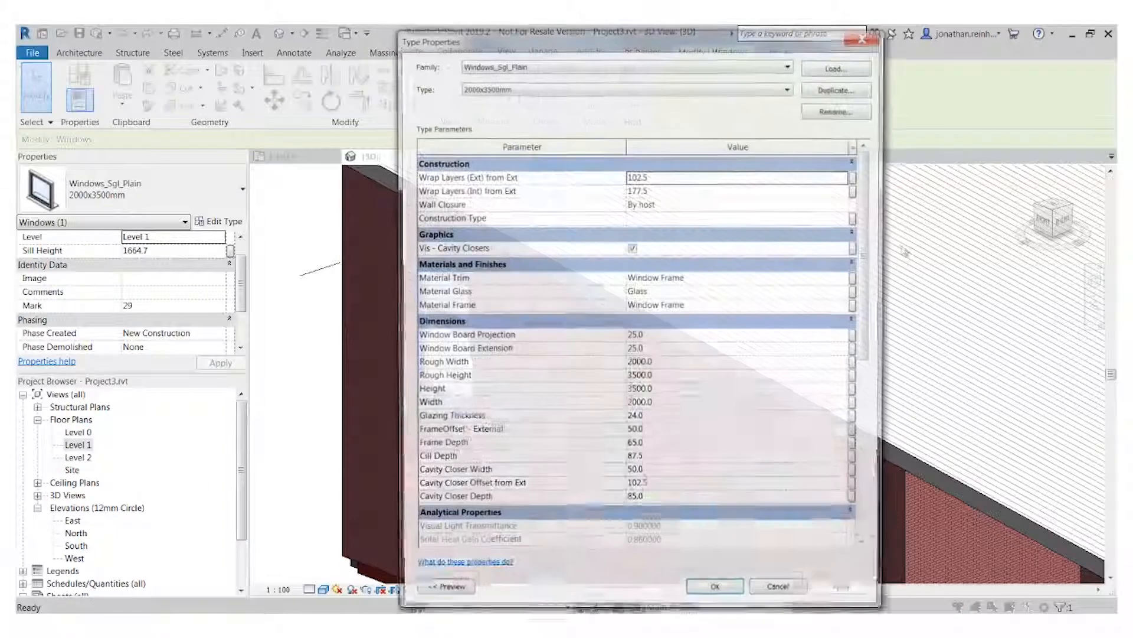
left_click(827, 90)
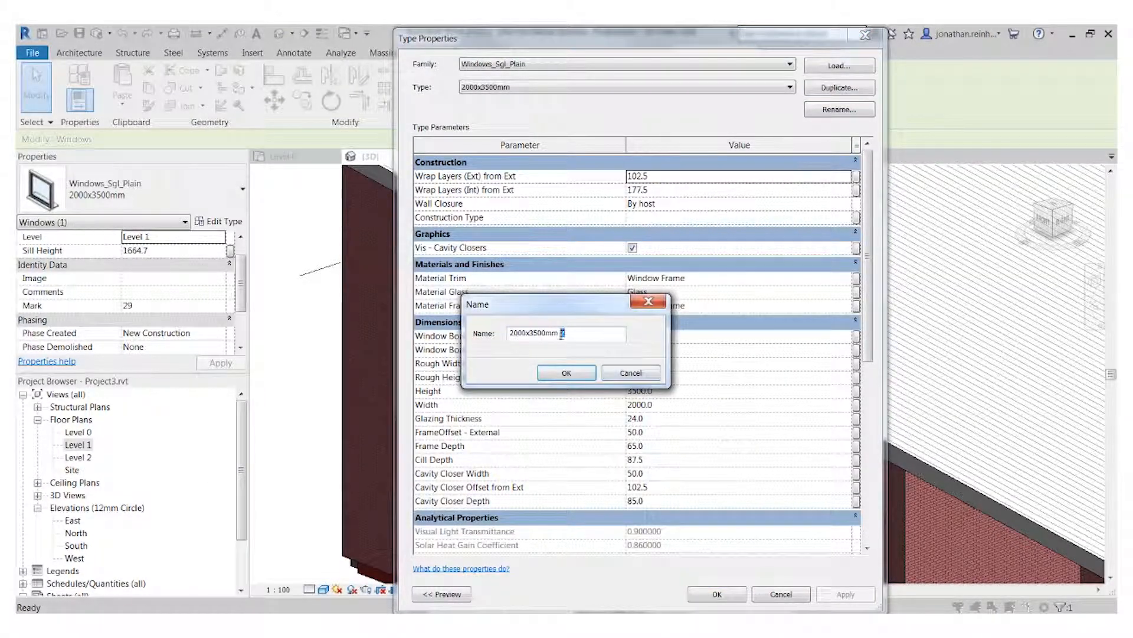
left_click(631, 372)
left_click(540, 87)
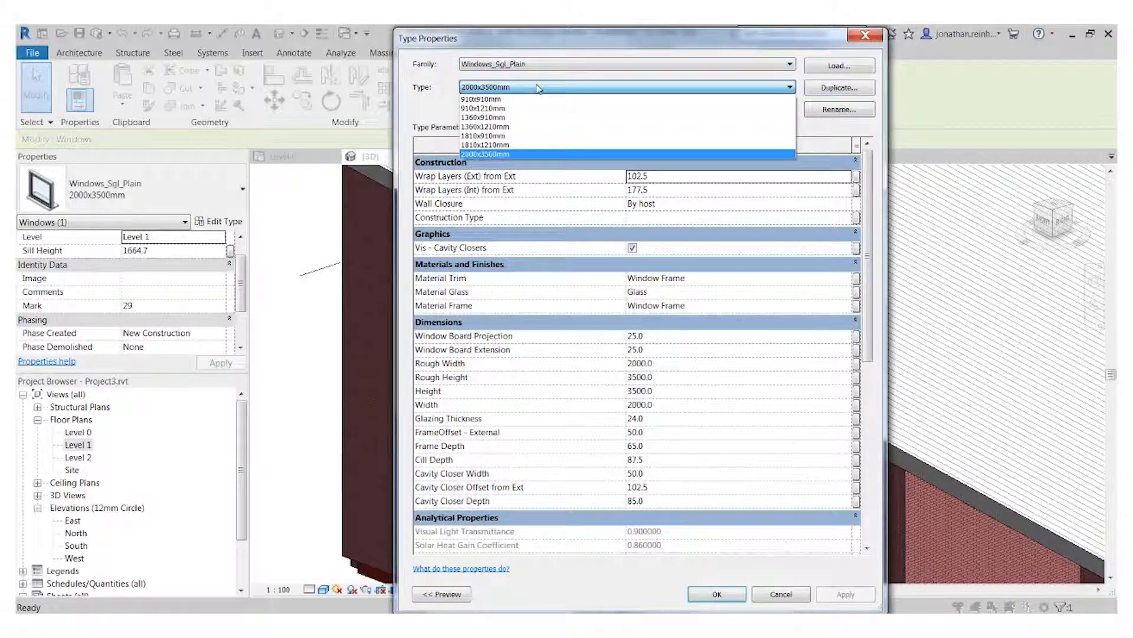
left_click(518, 100)
left_click(830, 93)
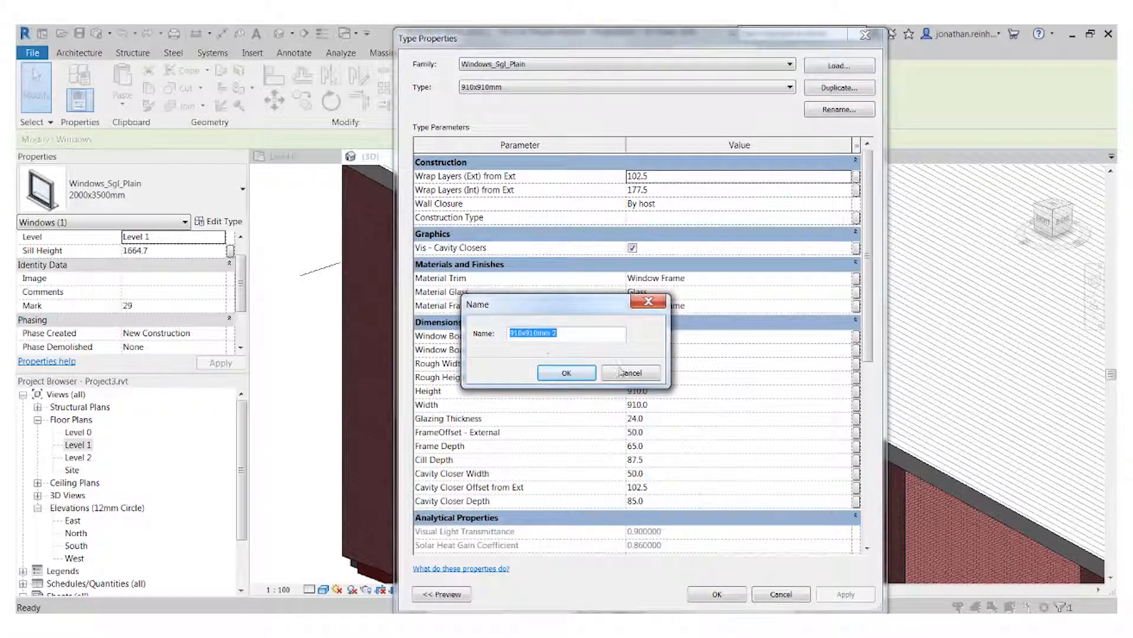
key("Escape")
key("Escape")
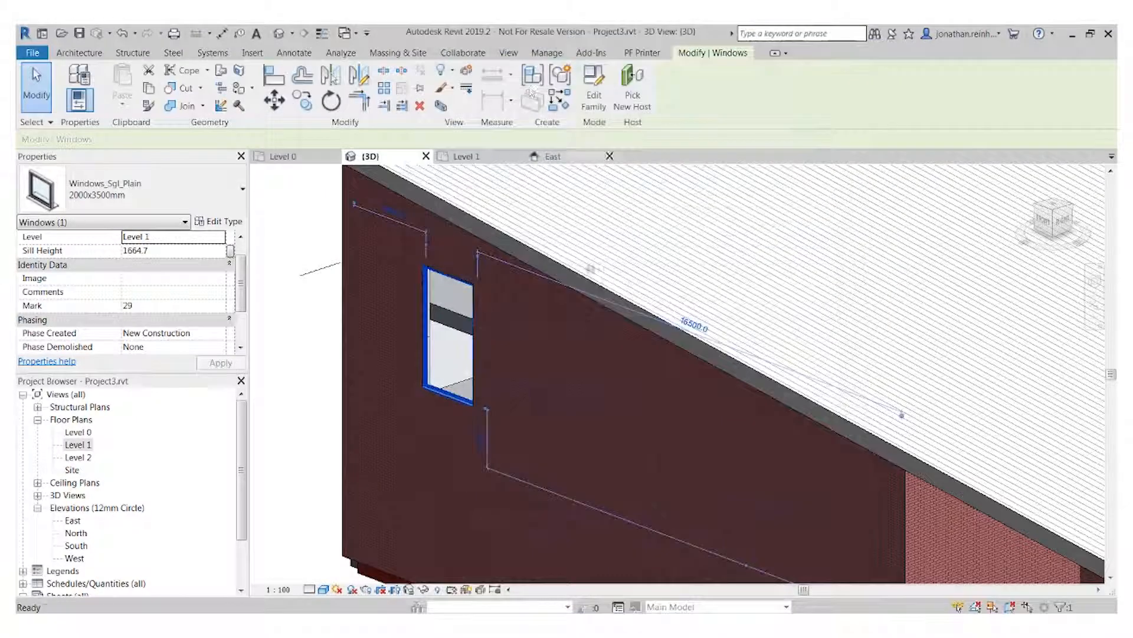
Step: Set the new window's level to Level 0 with a sill height of 0.0
scroll(456, 342, "down", 2)
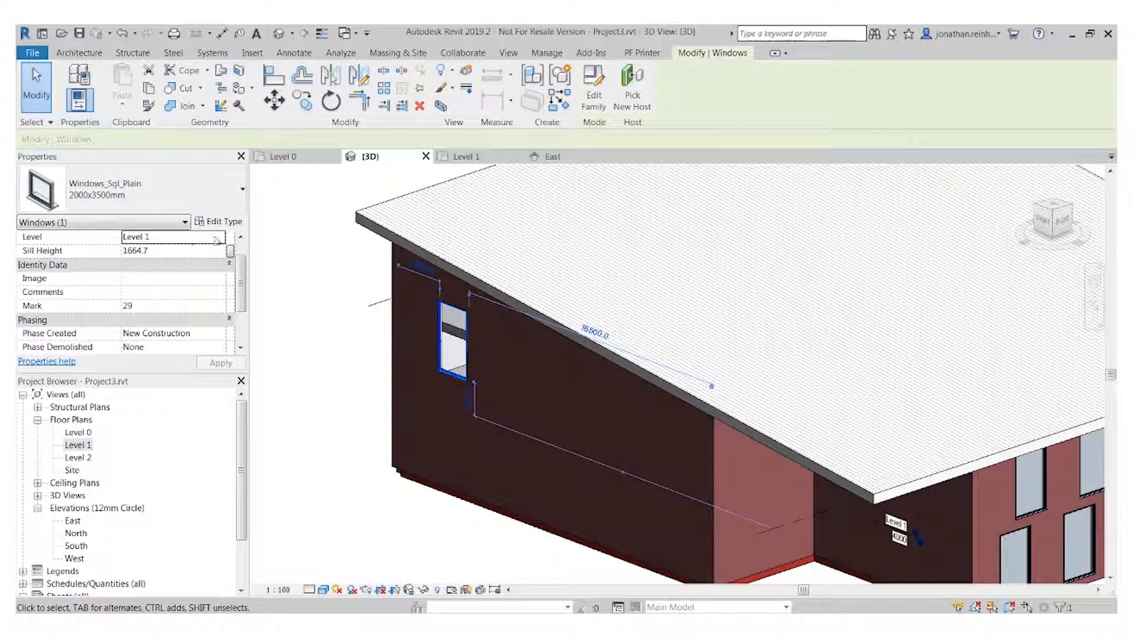
left_click(214, 238)
left_click(220, 237)
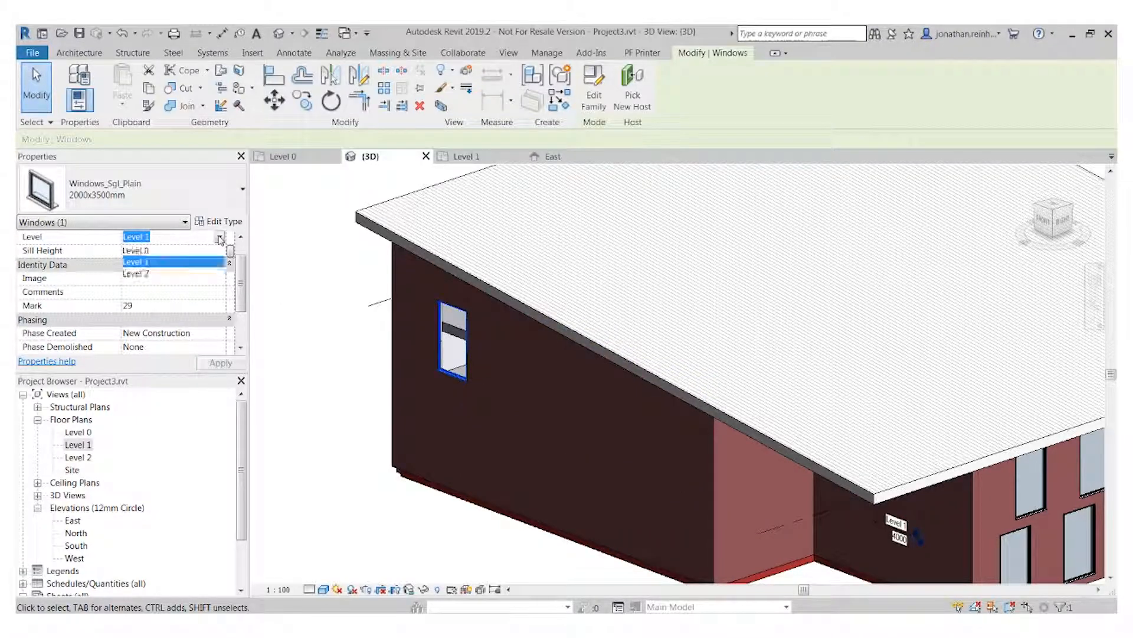
left_click(149, 250)
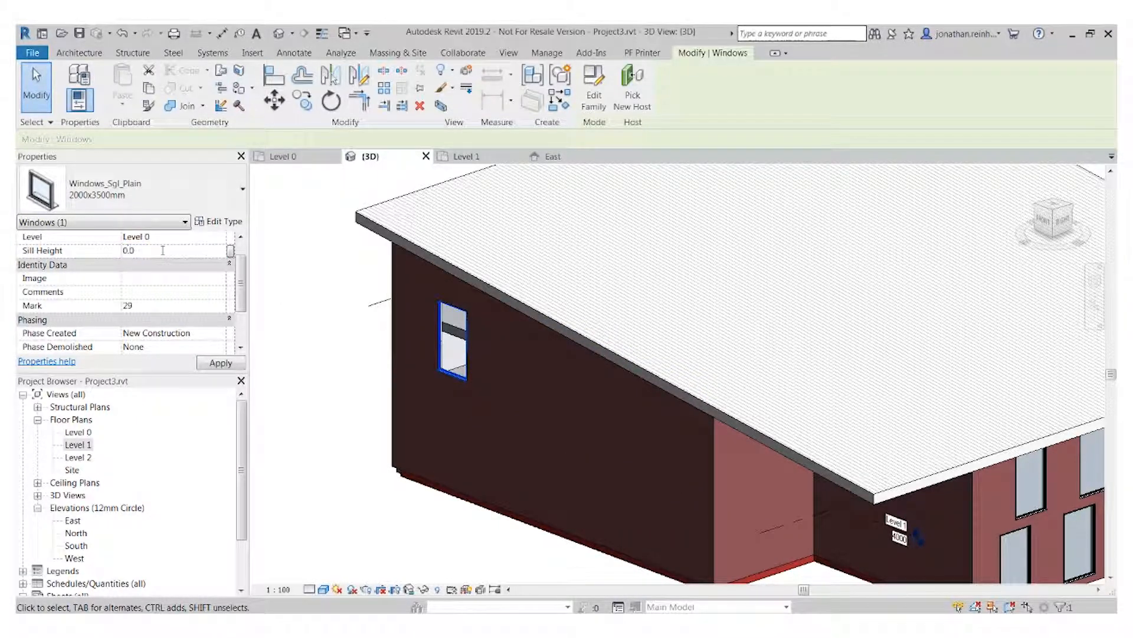
left_click(220, 363)
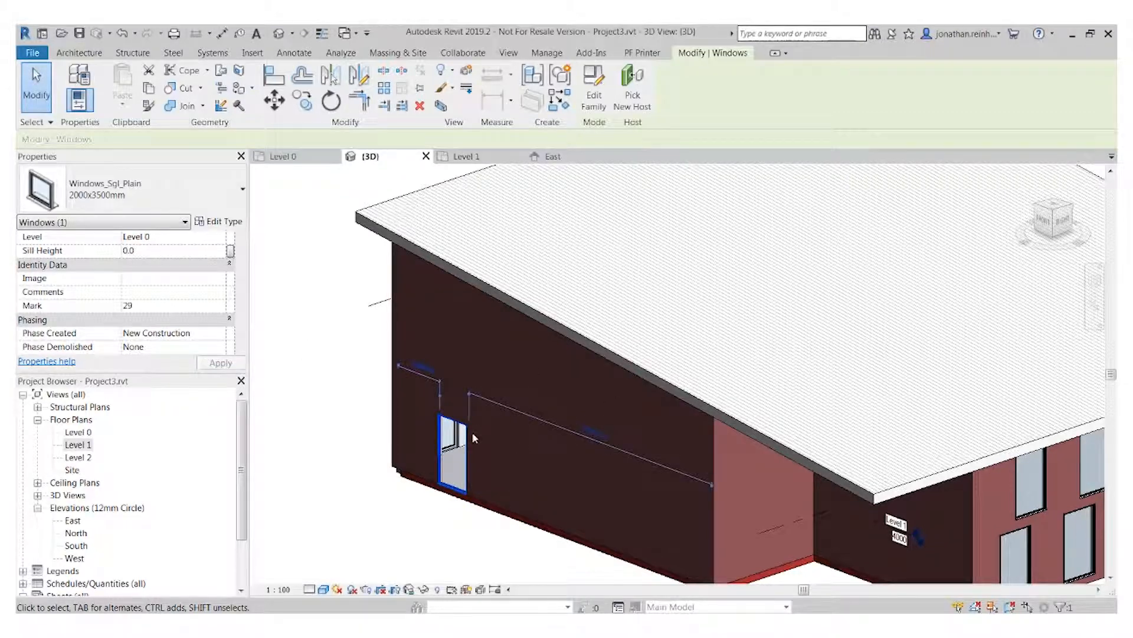
Step: Set the window's distance from the nearer end of the wall to 1000 mm
left_click(429, 374)
type("1000")
key("Return")
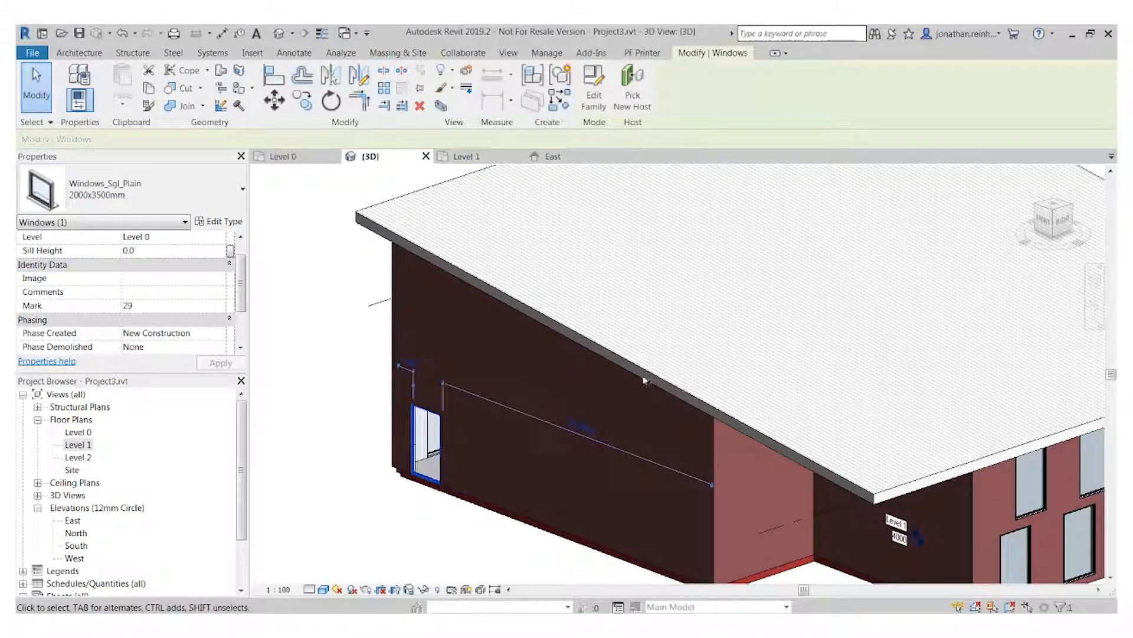
key("Escape")
Step: Show the building from the front and copy the ground-floor window along the front wall
left_click(1043, 224)
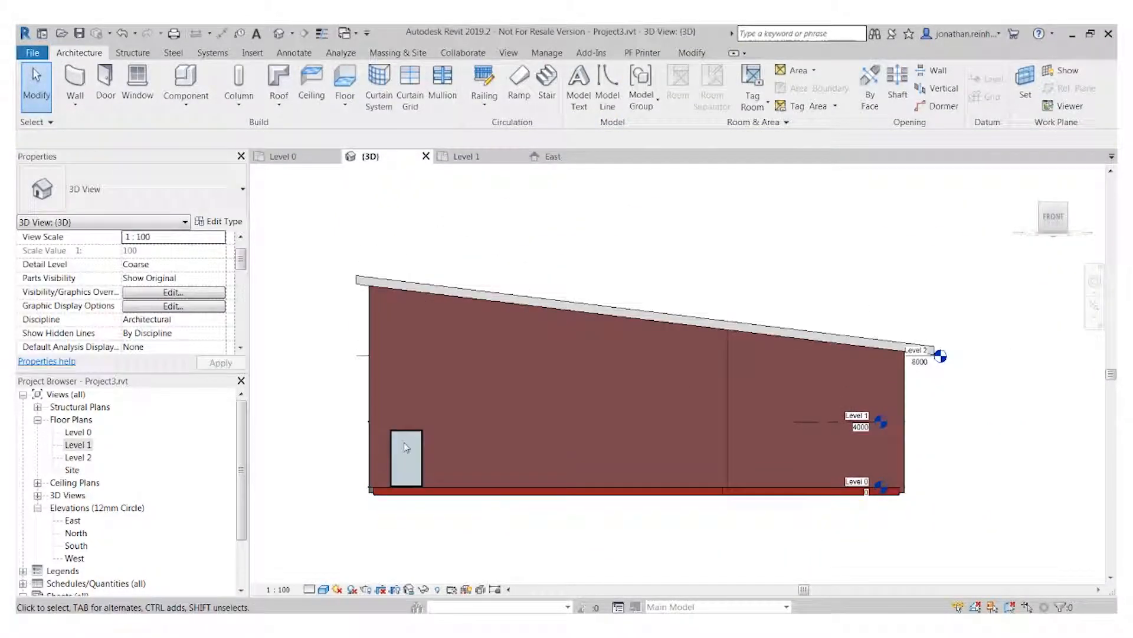
left_click(410, 446)
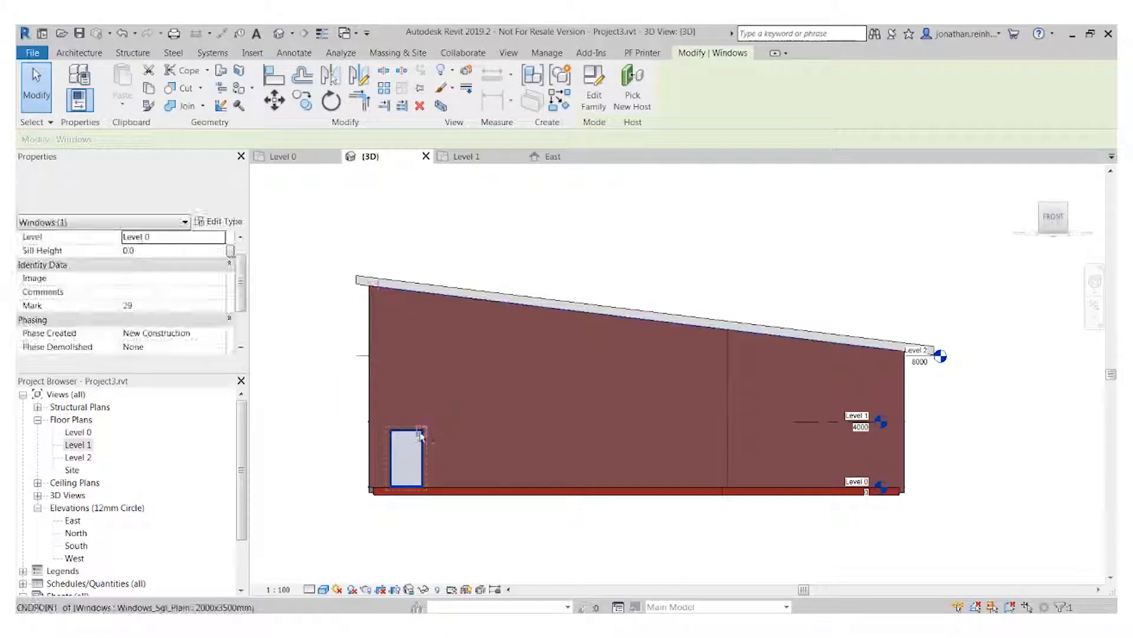
key("c")
key("o")
left_click(480, 435)
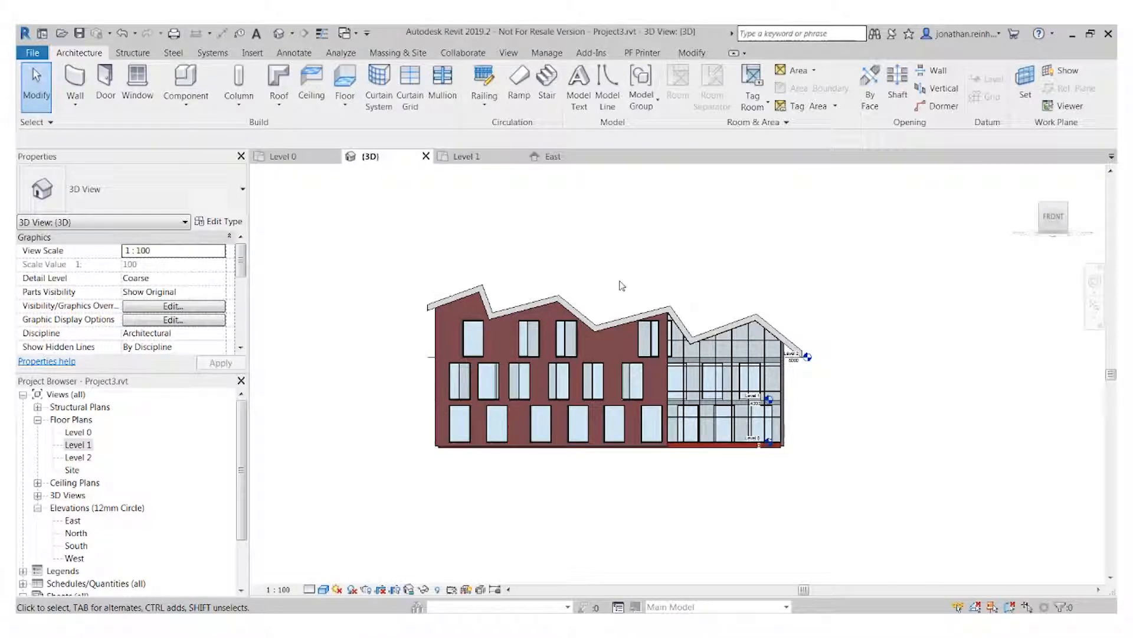
Step: Examine the roof's profile sketch, close it without changes, and inspect the zigzag roof from the front and back
scroll(569, 314, "down", 3)
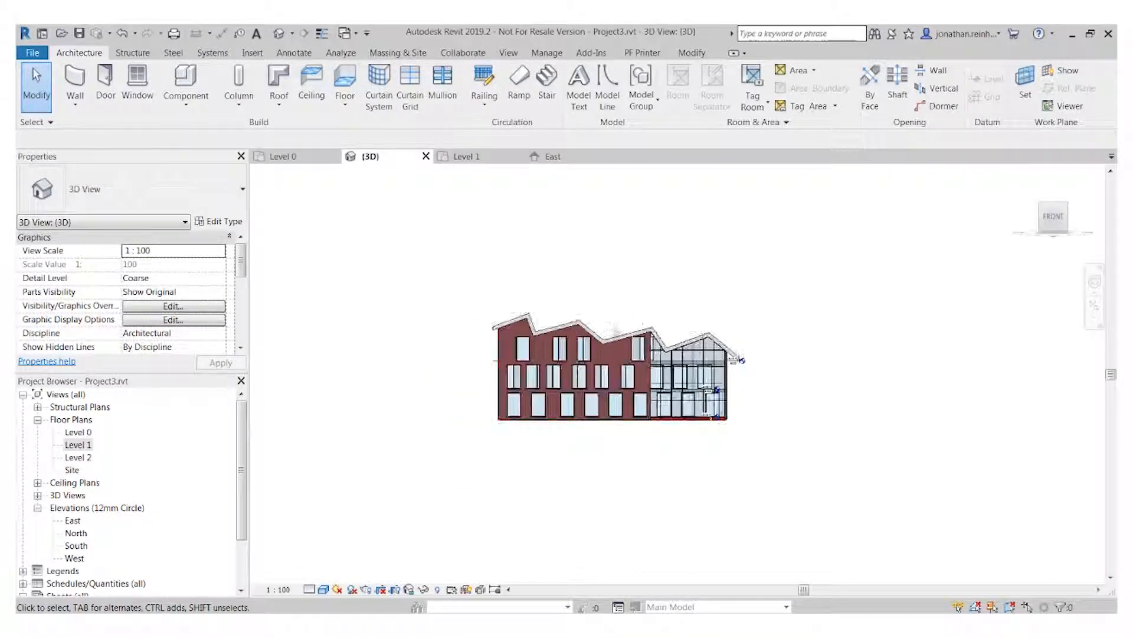
scroll(590, 322, "up", 3)
left_click(560, 340)
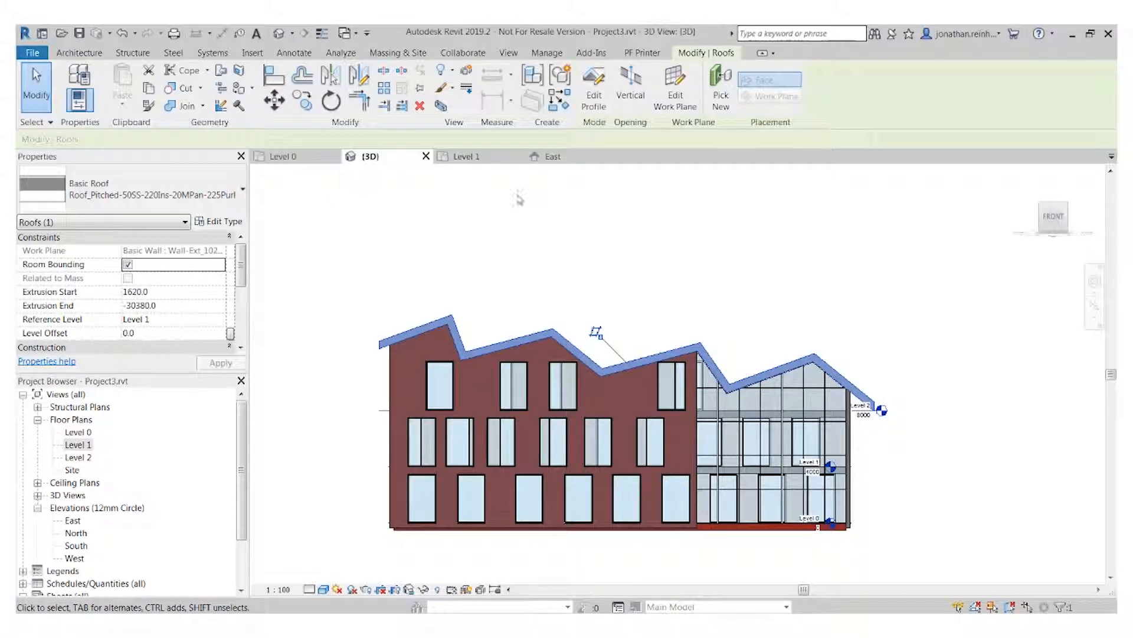
left_click(598, 93)
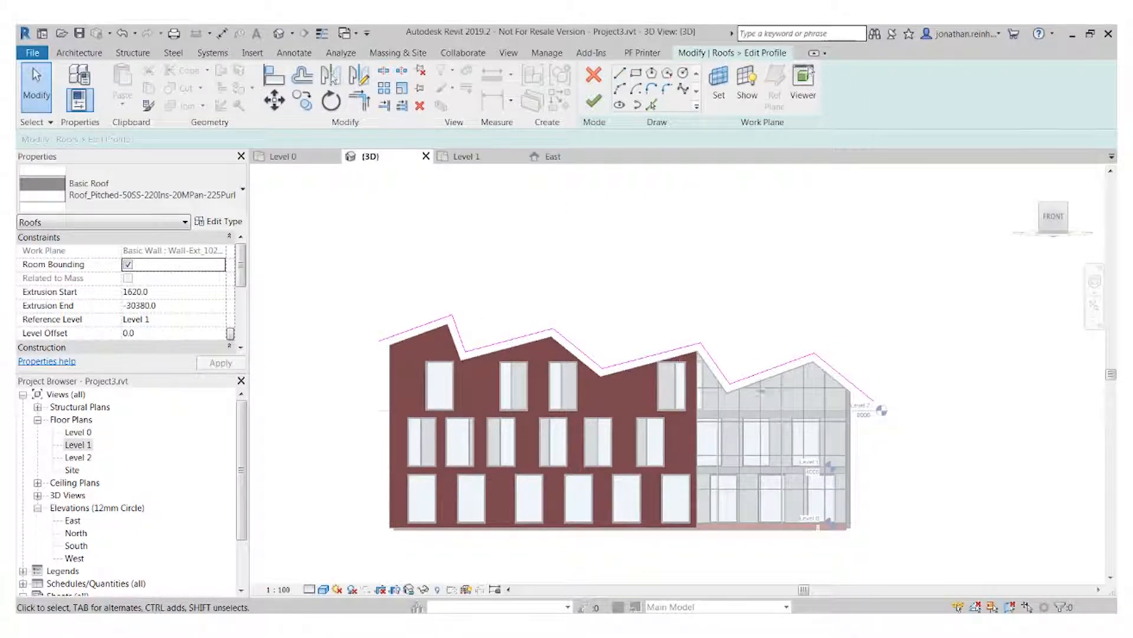
left_click(593, 104)
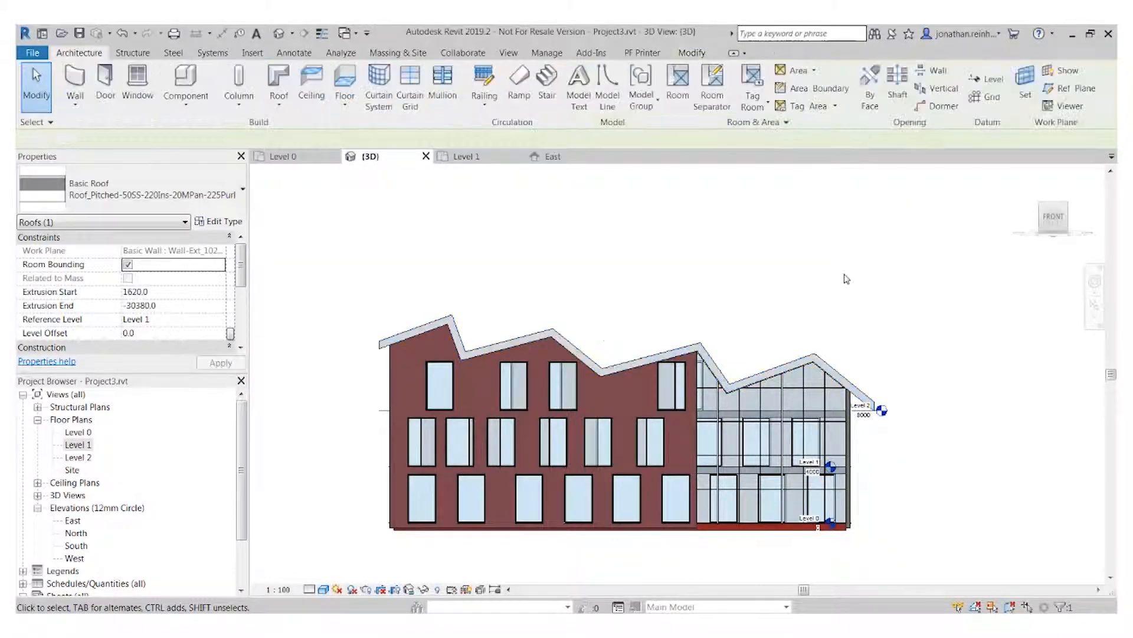
left_click(845, 278)
middle_click_drag(845, 278, 916, 515, "shift")
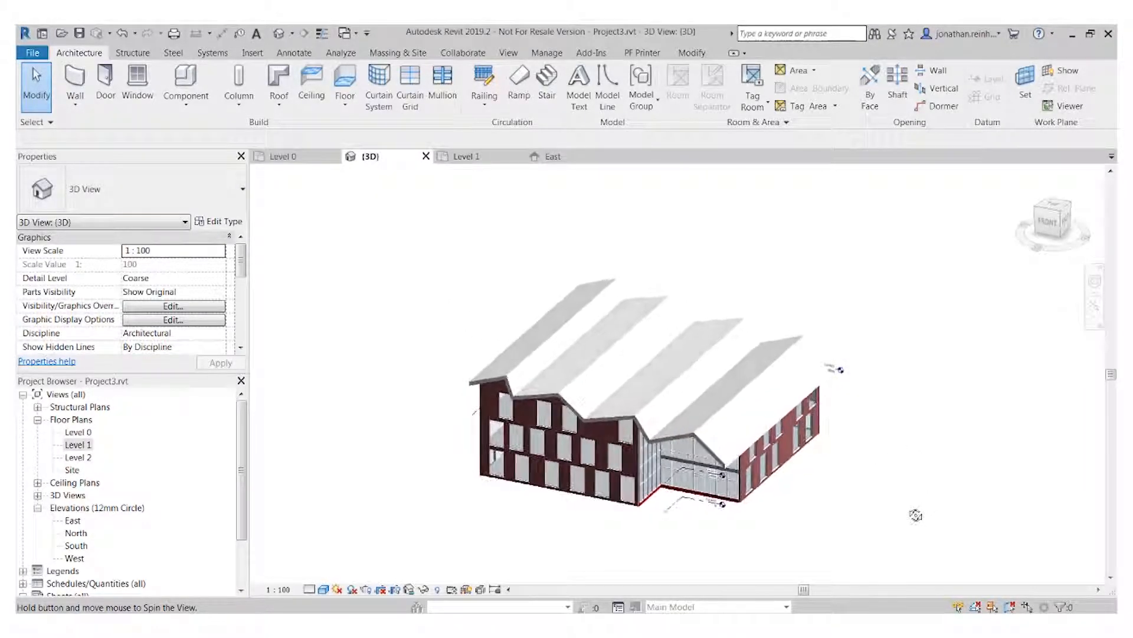
middle_click_drag(872, 478, 866, 430, "shift")
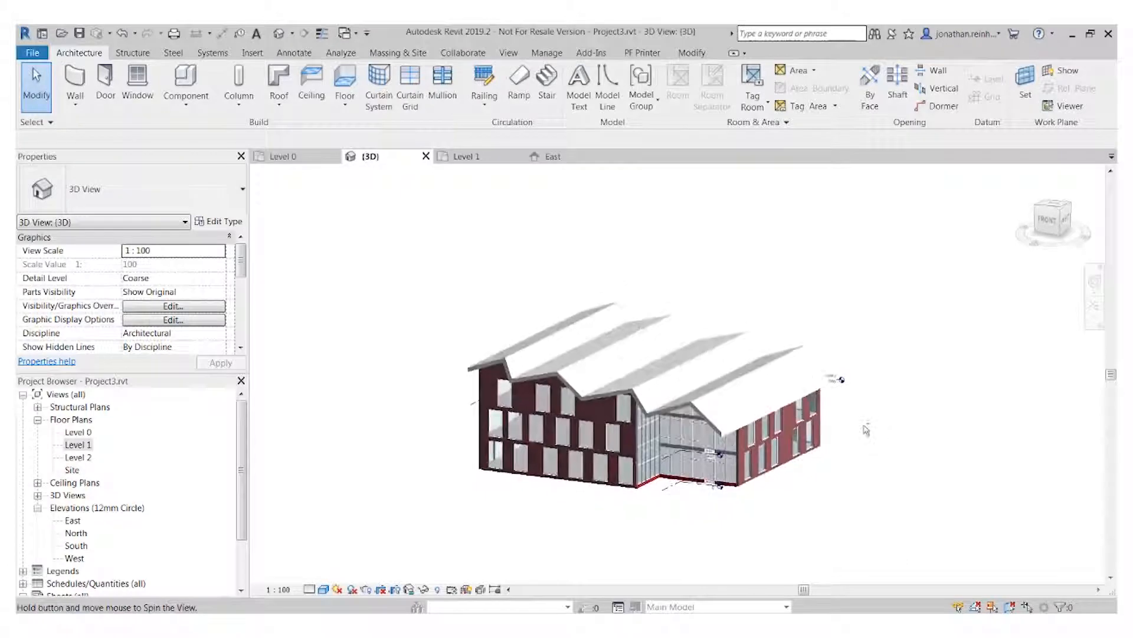
scroll(497, 420, "up", 3)
scroll(615, 412, "down", 3)
mouse_move(930, 345)
middle_mouse_down("shift")
mouse_move(862, 359)
mouse_move(939, 502)
mouse_move(964, 455)
mouse_move(599, 467)
mouse_move(1027, 495)
mouse_move(809, 437)
middle_mouse_up("shift")
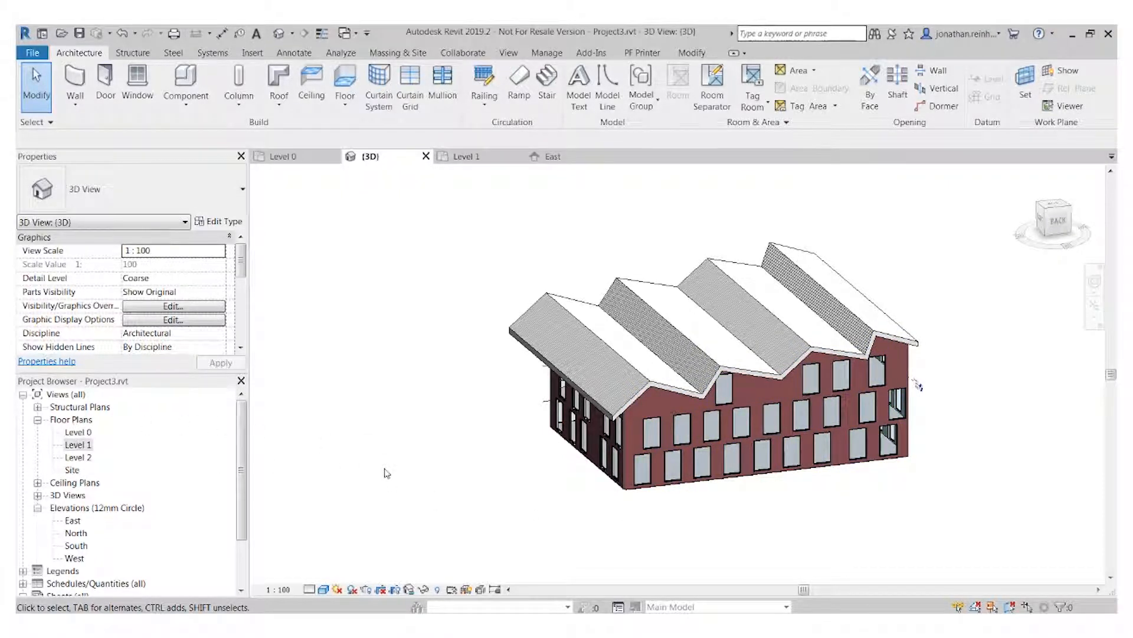
double_click(78, 431)
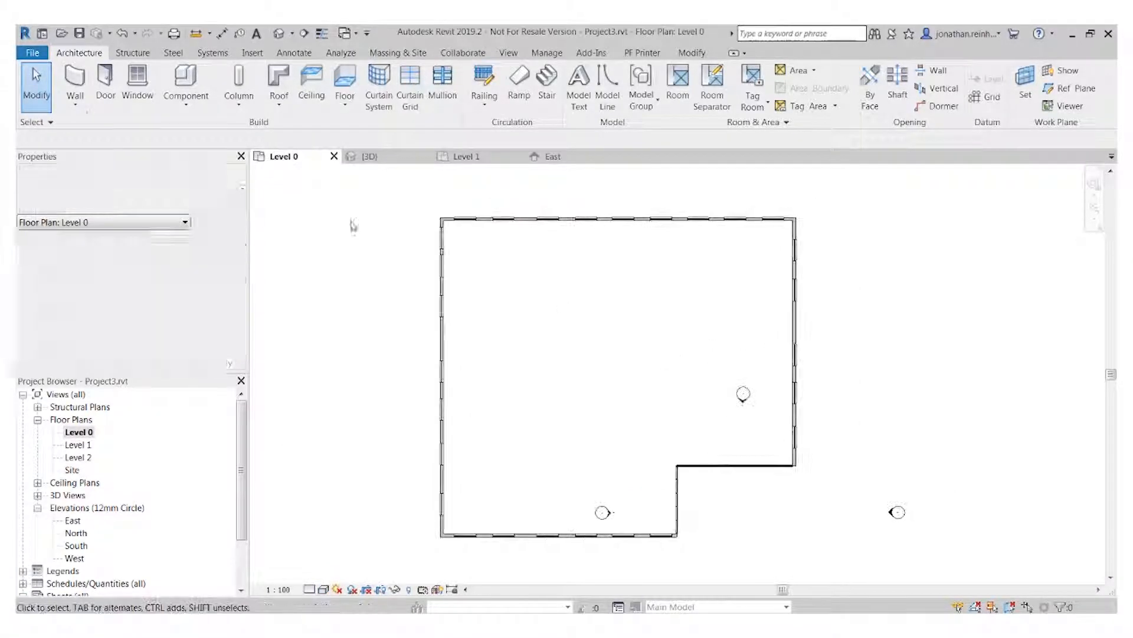
left_click(75, 99)
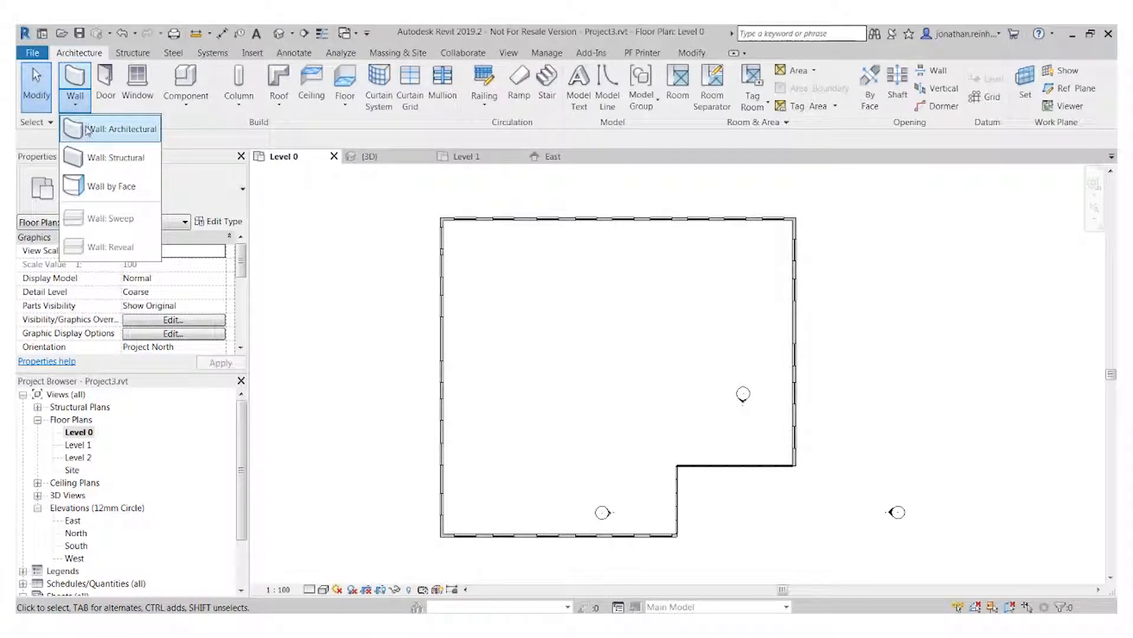
left_click(87, 131)
left_click(243, 189)
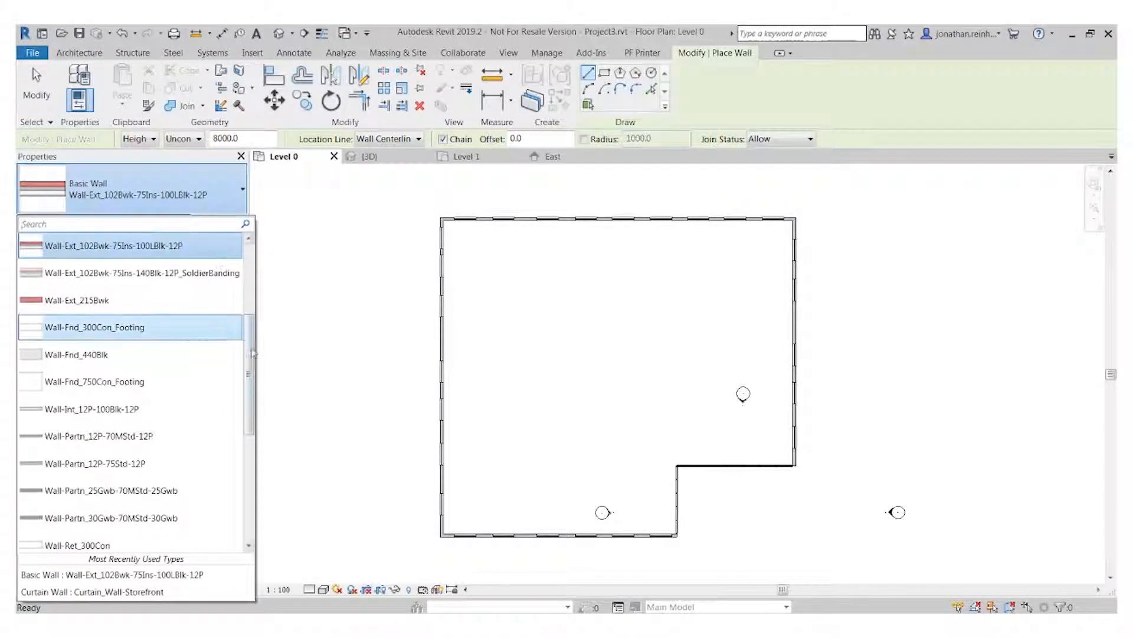
left_click_drag(254, 353, 251, 378)
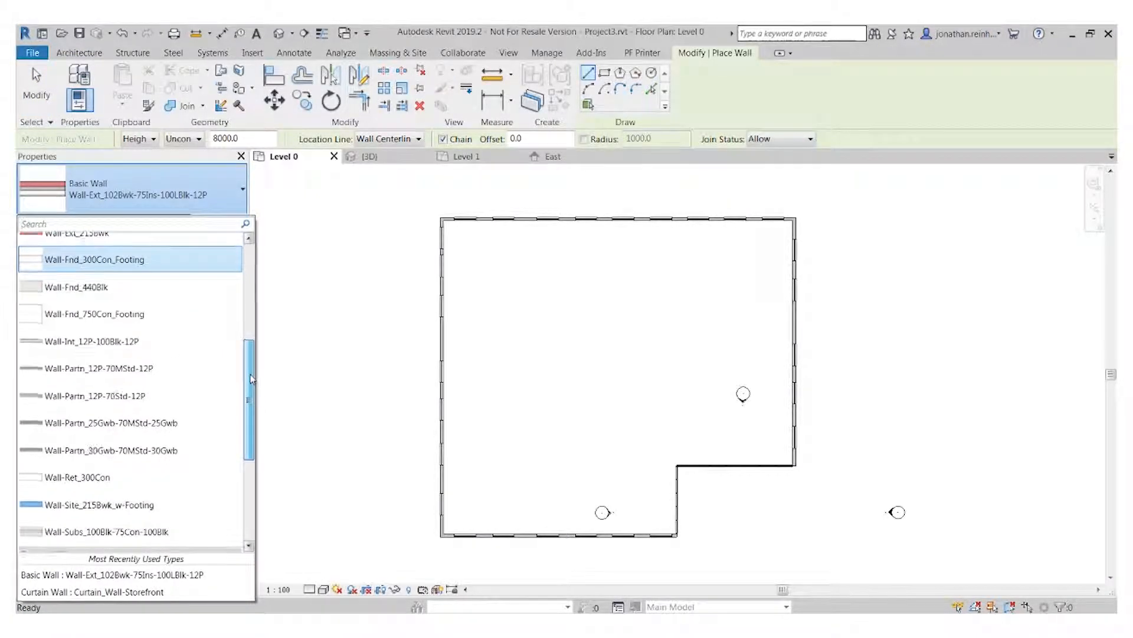
left_click(129, 347)
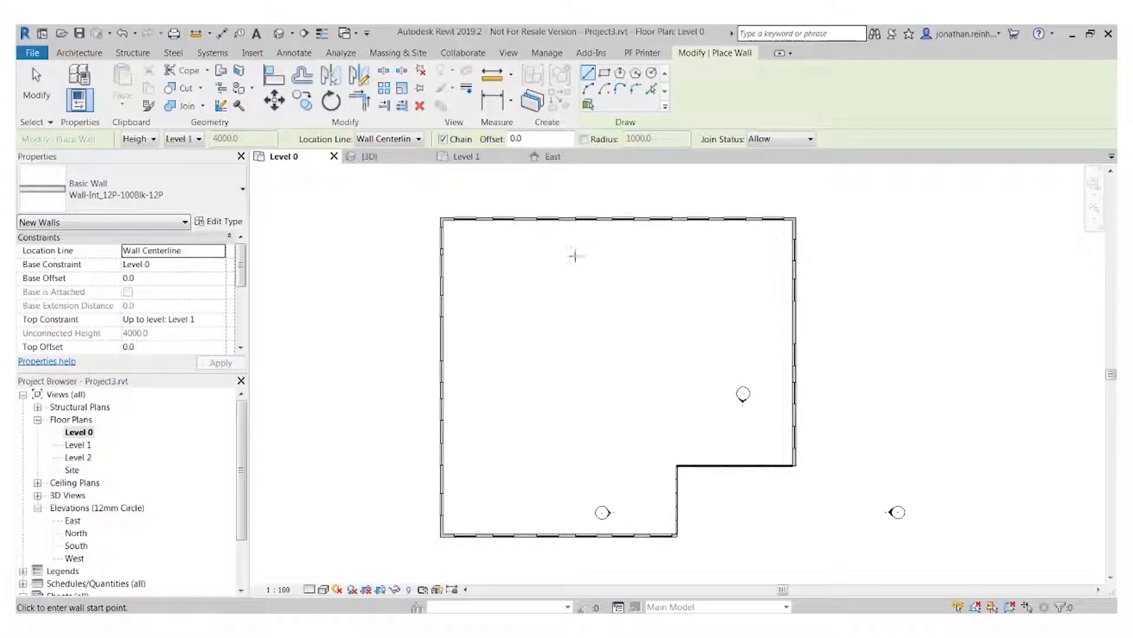
middle_click_drag(606, 391, 606, 374)
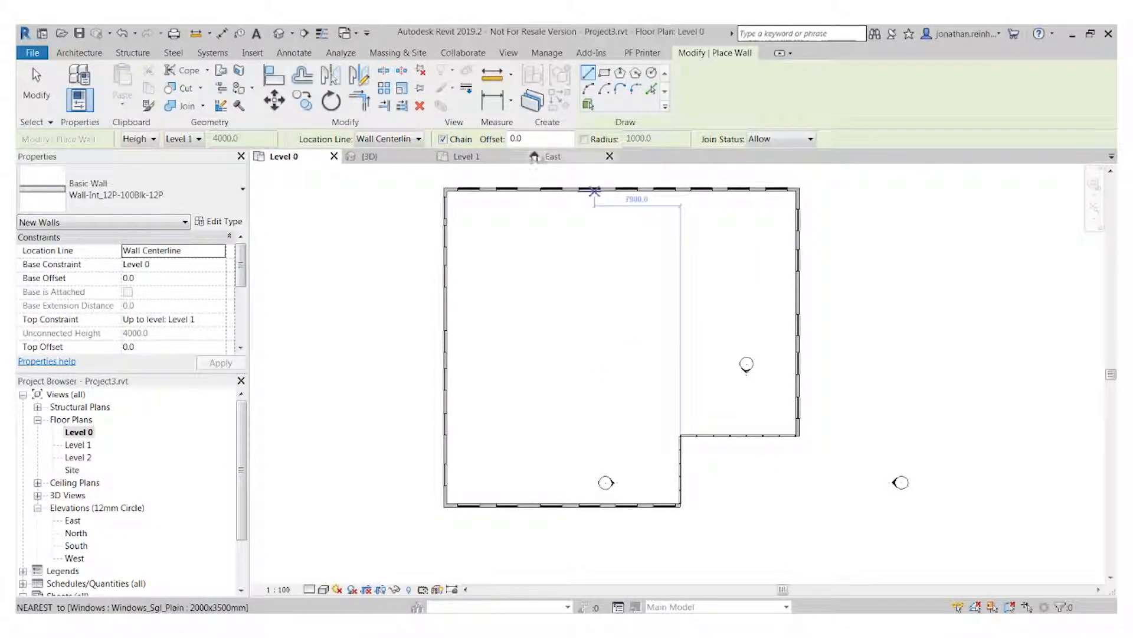
Step: In the 3D view, change the storefront curtain wall beside the dark brick facade to wall type Wall-Ext_102Bwk-50Air-45Ins-100DBlk-12P
left_click(388, 158)
middle_click_drag(762, 407, 620, 408, "shift")
scroll(704, 472, "up", 5)
key("Escape")
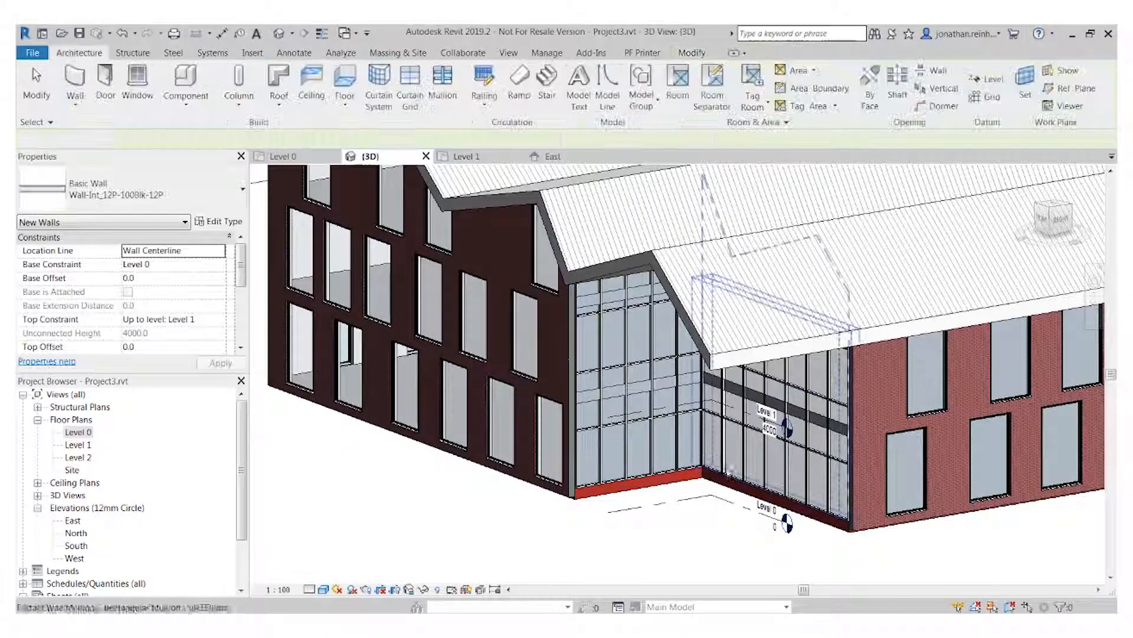
left_click(662, 482)
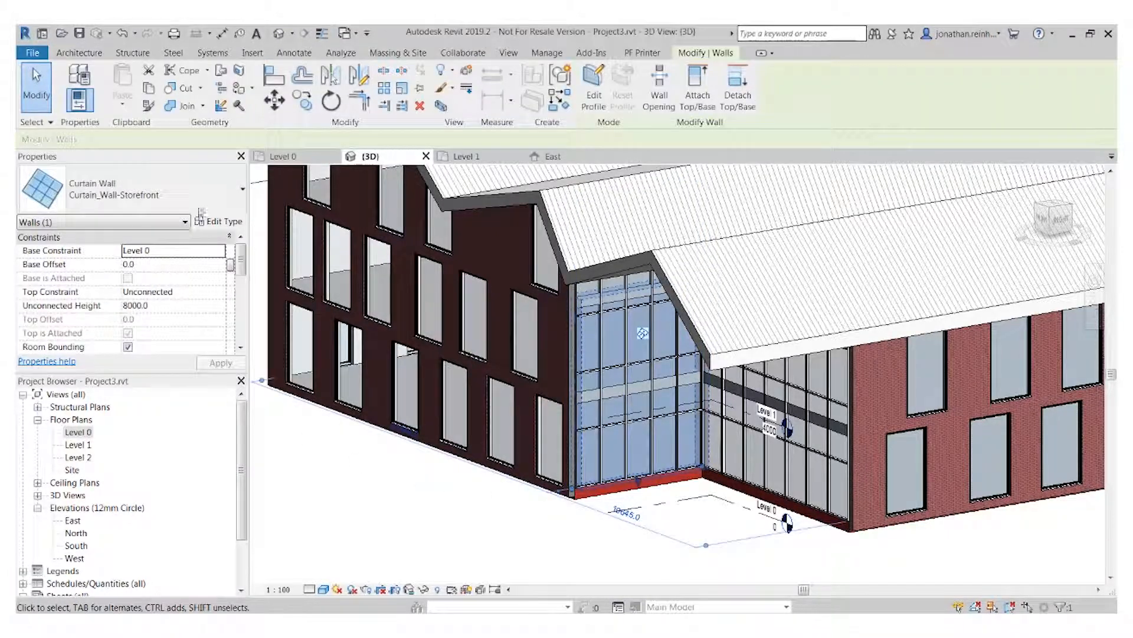
left_click(136, 189)
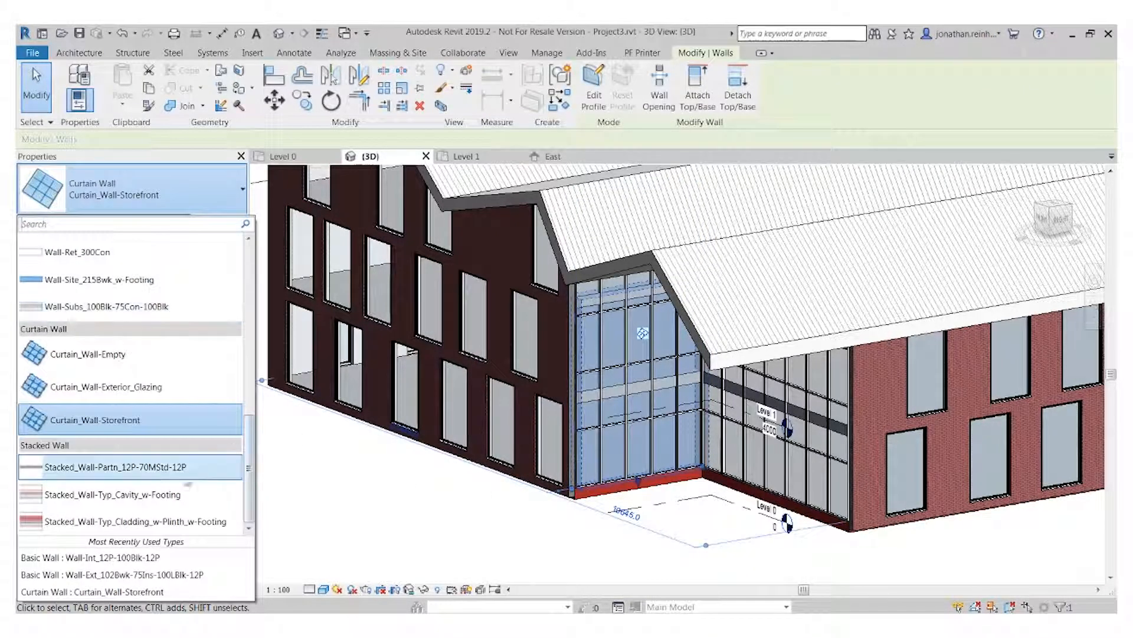
left_click_drag(248, 466, 224, 237)
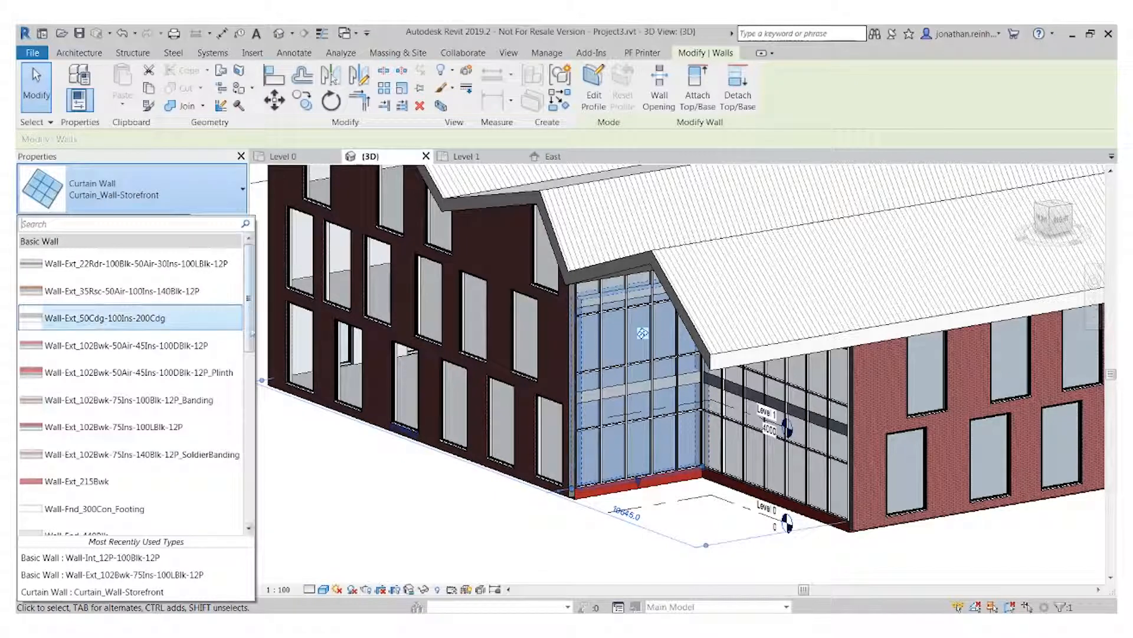
left_click_drag(248, 325, 259, 456)
scroll(131, 413, "down", 2)
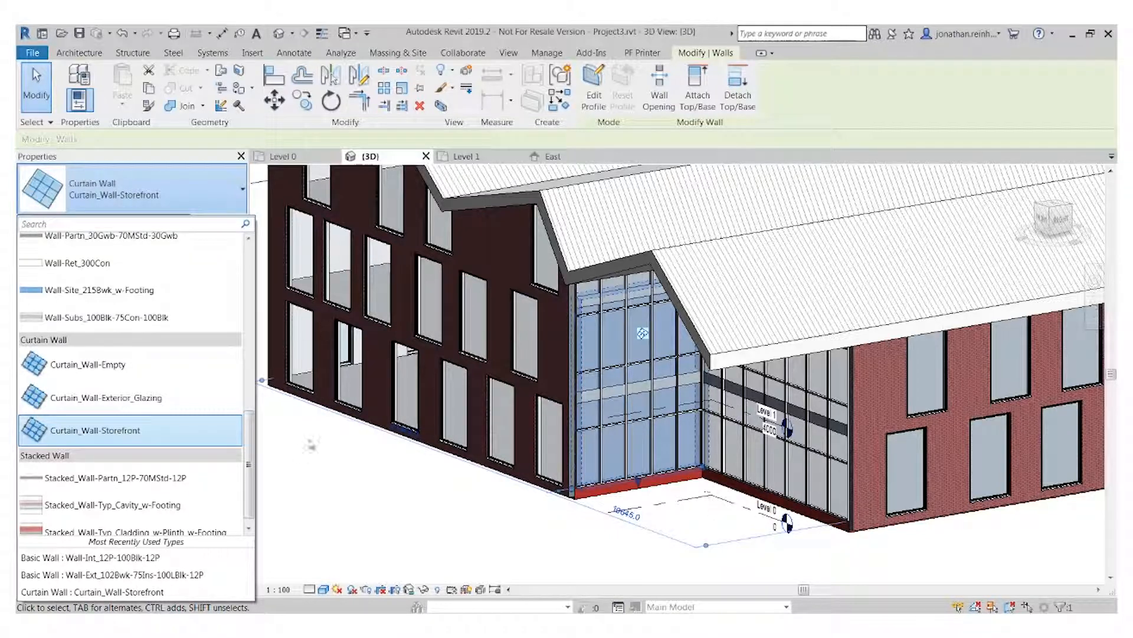
left_click_drag(249, 463, 245, 259)
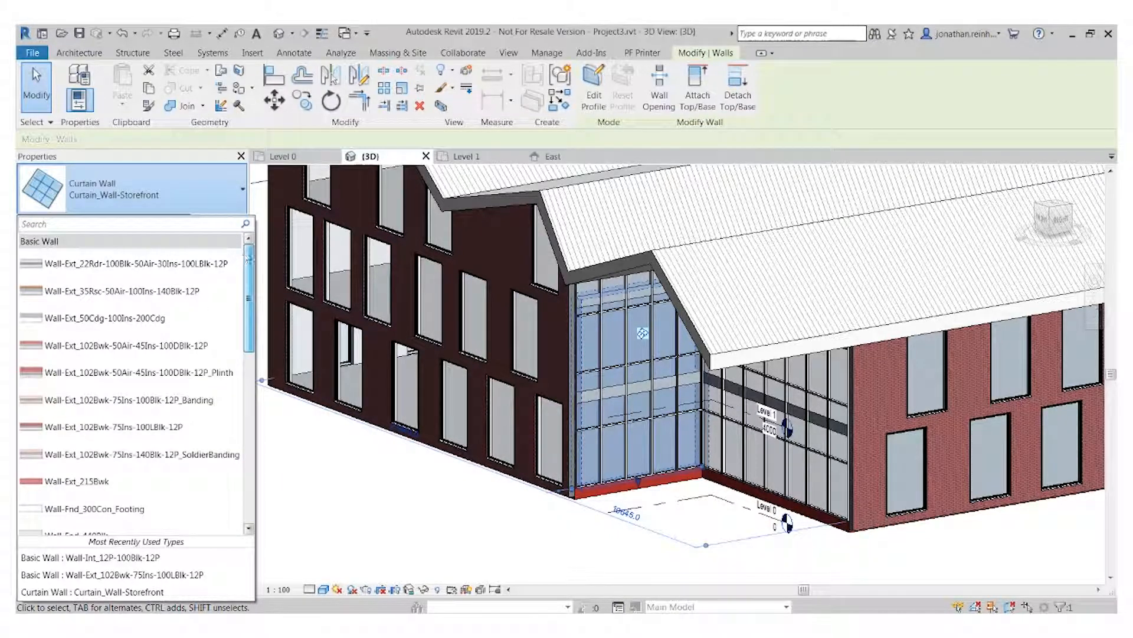
left_click(195, 346)
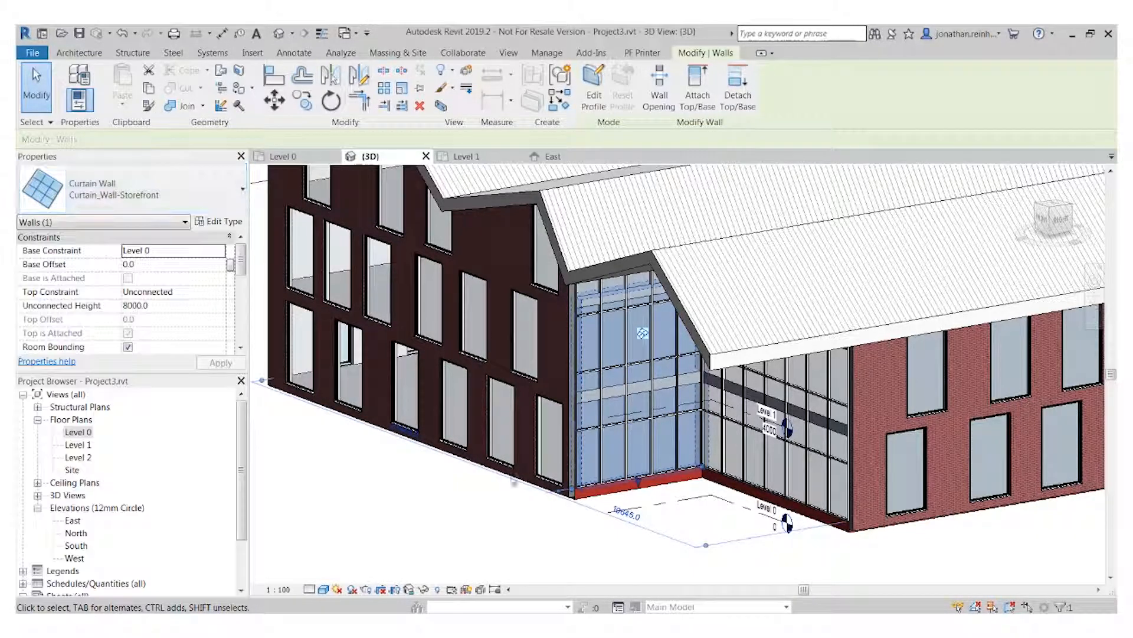
left_click(464, 490)
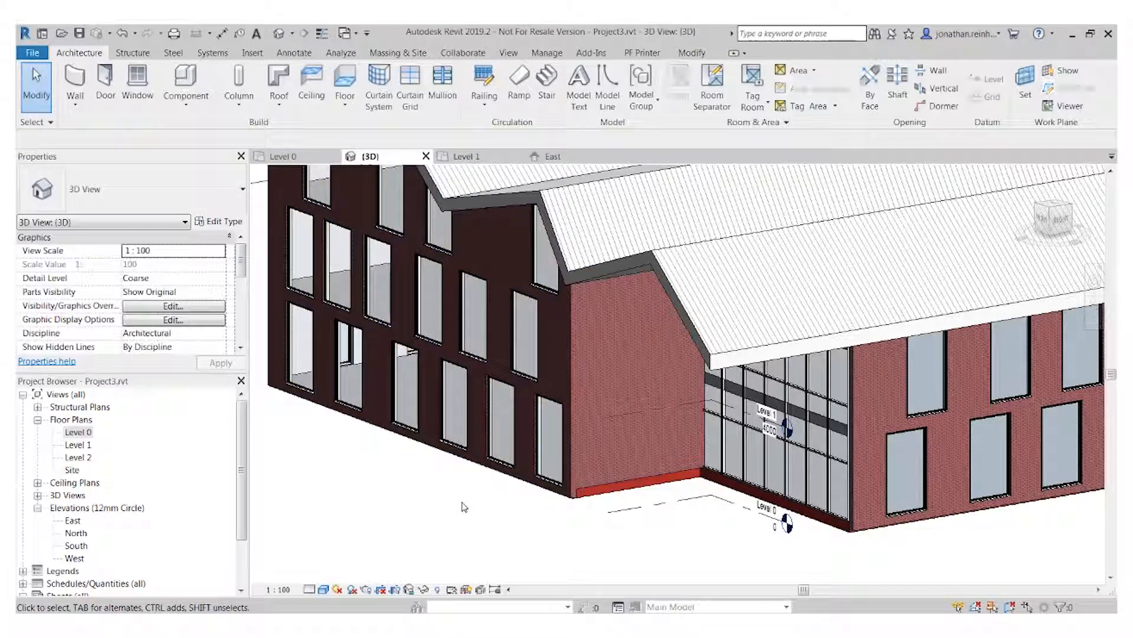
Step: Return the wall beside the dark brick facade to the Curtain_Wall-Storefront type
left_click(638, 479)
left_click(130, 189)
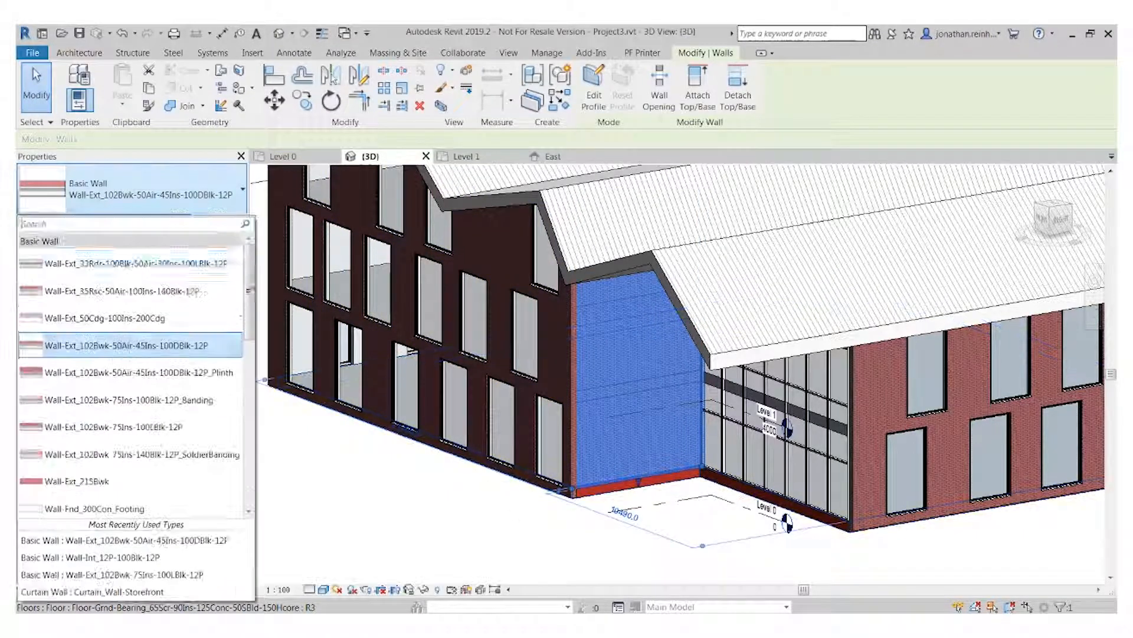
scroll(148, 438, "down", 8)
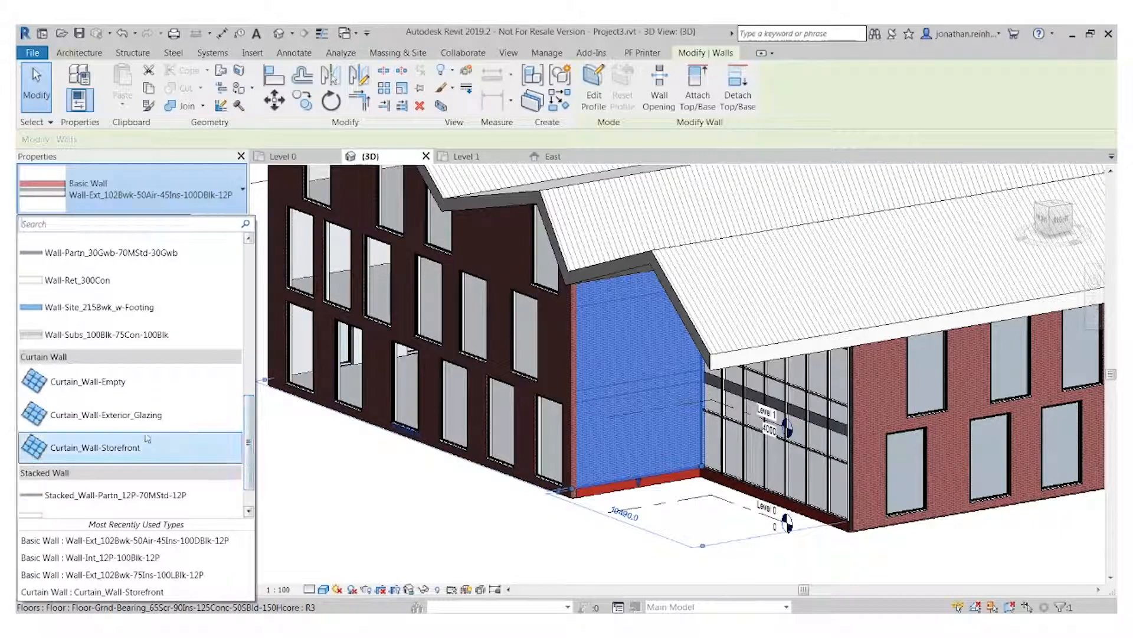
left_click(148, 438)
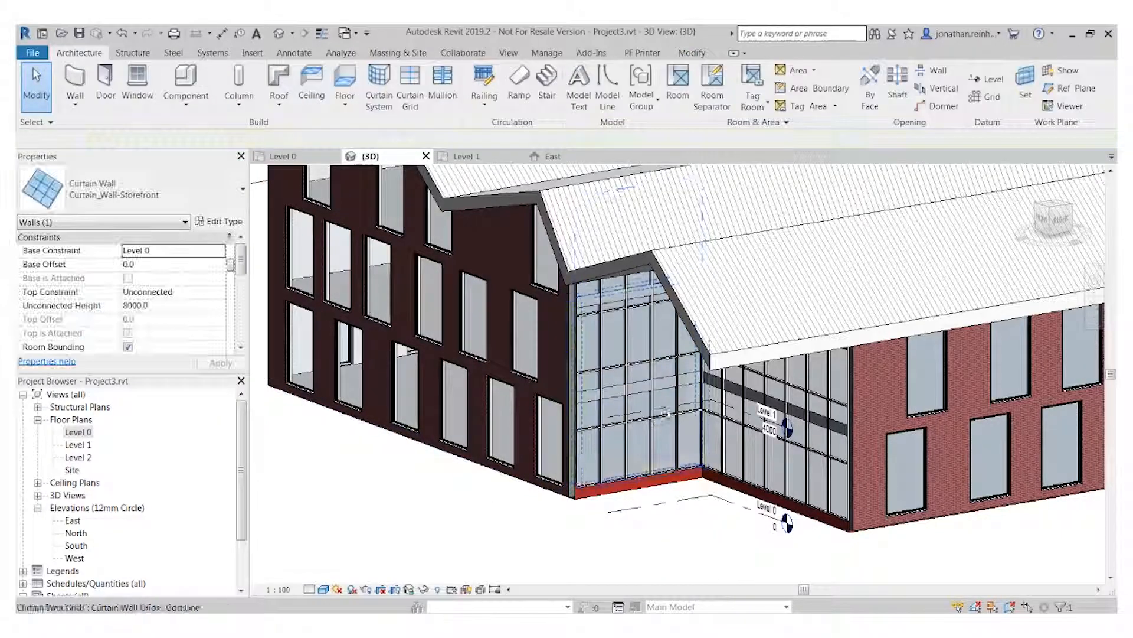
Step: Examine the storefront curtain wall's mullions up close and the whole building in 3D, and return to the Level 0 floor plan
scroll(670, 412, "up", 3)
scroll(607, 406, "down", 2)
scroll(608, 347, "up", 4)
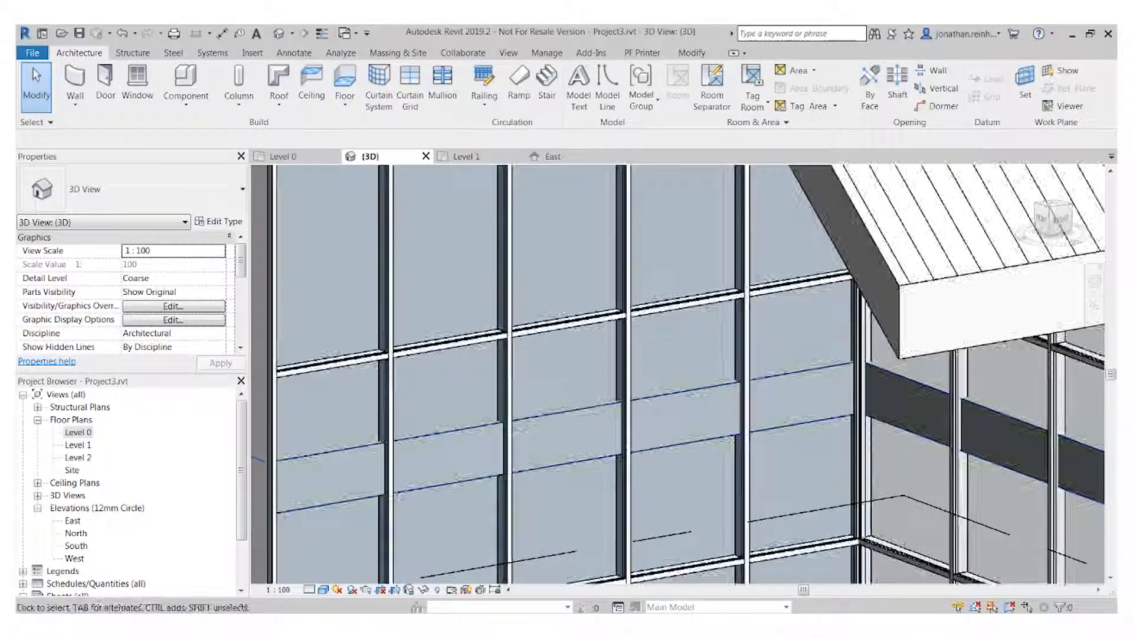
scroll(572, 385, "down", 6)
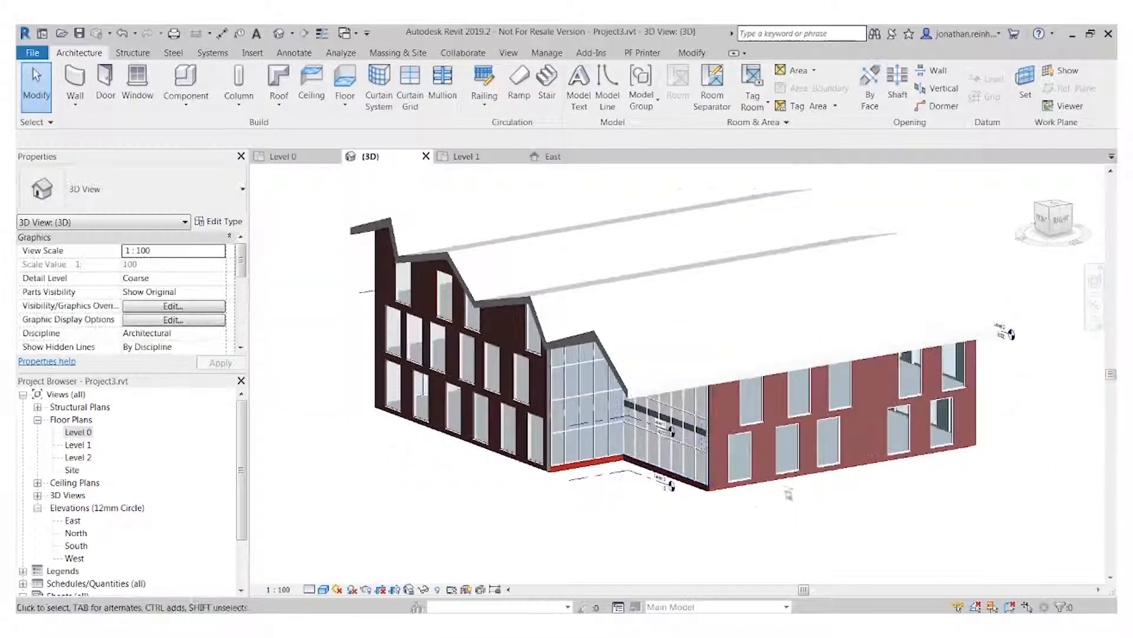
middle_click_drag(789, 493, 838, 509, "shift")
scroll(643, 447, "down", 2)
middle_click_drag(850, 357, 794, 329, "shift")
double_click(81, 432)
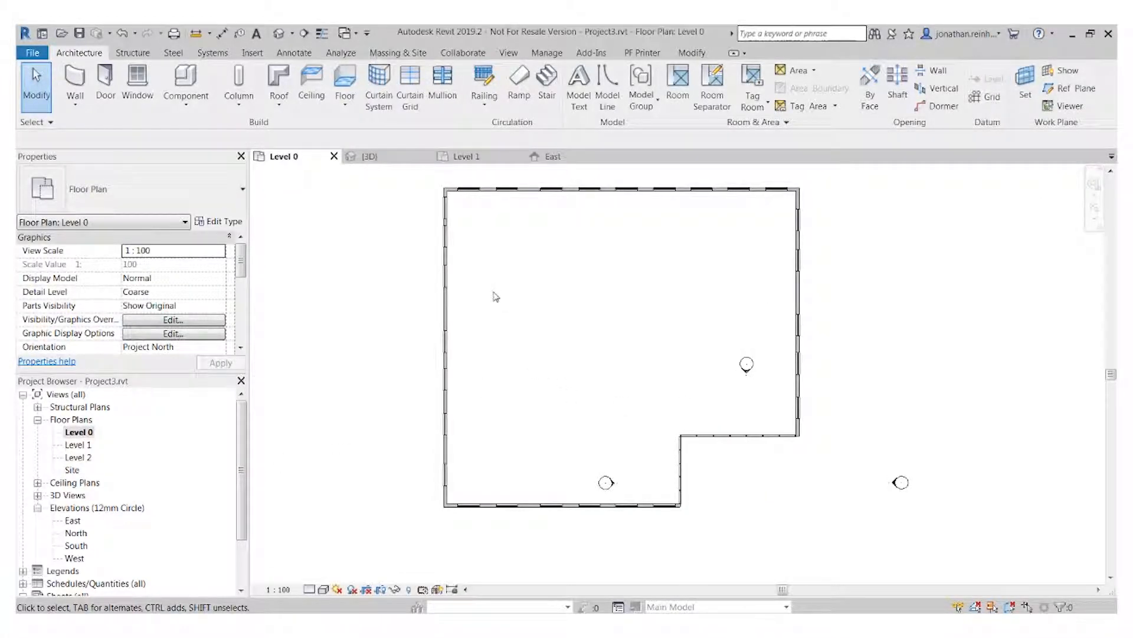
key("w")
key("a")
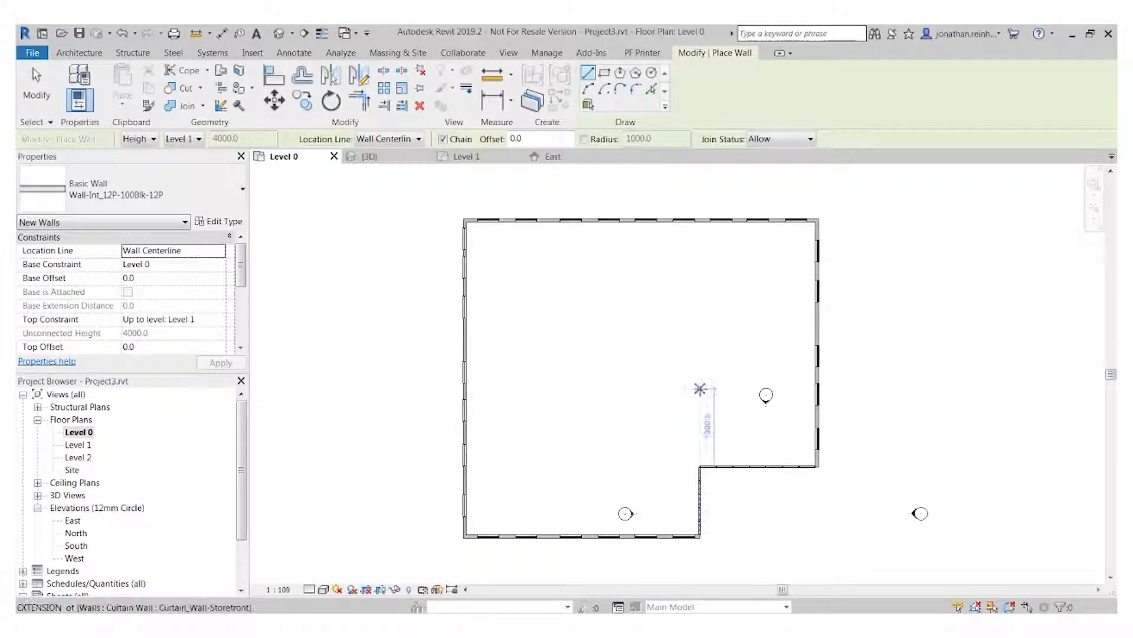
middle_click_drag(705, 394, 683, 329)
scroll(758, 380, "up", 1)
middle_click_drag(619, 402, 616, 370)
middle_click_drag(605, 301, 607, 356)
middle_click_drag(736, 367, 745, 401)
scroll(745, 401, "up", 1)
scroll(740, 396, "down", 4)
key("Escape")
key("Escape")
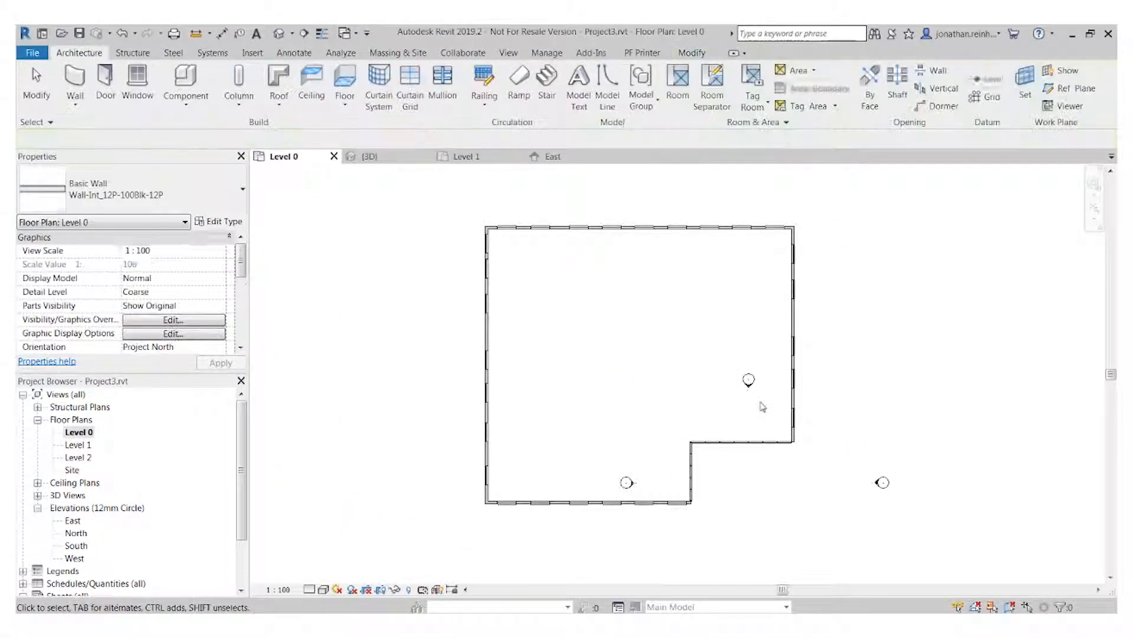
Step: Move the two elevation markers out of the building, one beyond the north wall and the other beyond the west wall
left_click_drag(766, 399, 704, 348)
left_click_drag(696, 258, 632, 181)
left_click_drag(642, 493, 593, 457)
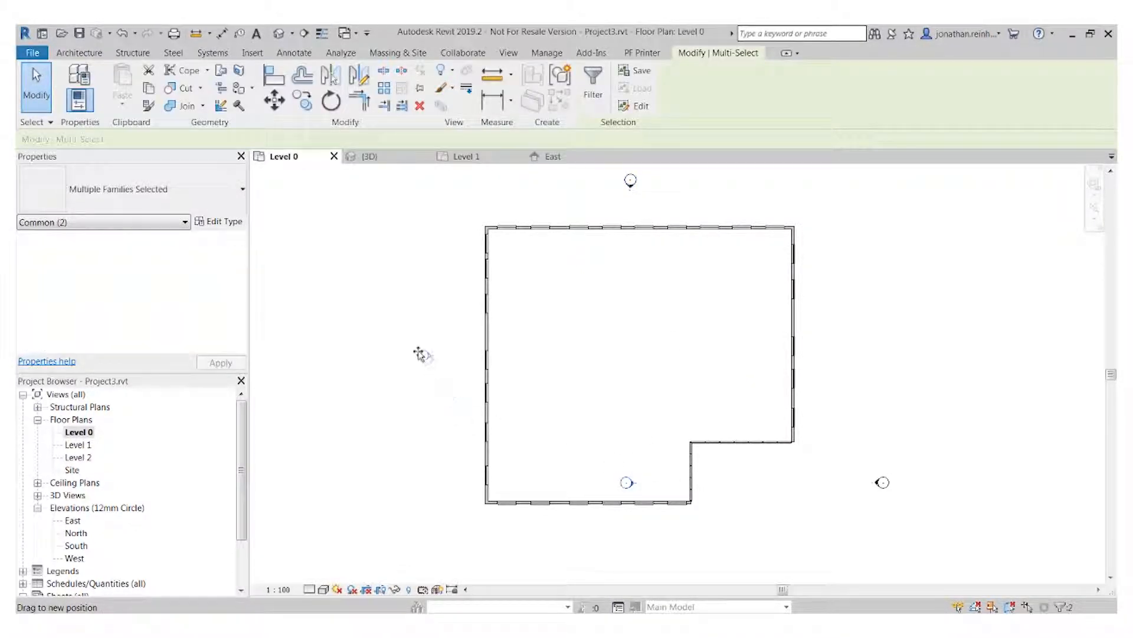
left_click_drag(419, 352, 415, 350)
Step: Move the east elevation marker alongside the east wall and extend its view depth past the west wall
scroll(744, 475, "down", 1)
middle_click_drag(750, 477, 692, 410)
left_click_drag(838, 436, 787, 387)
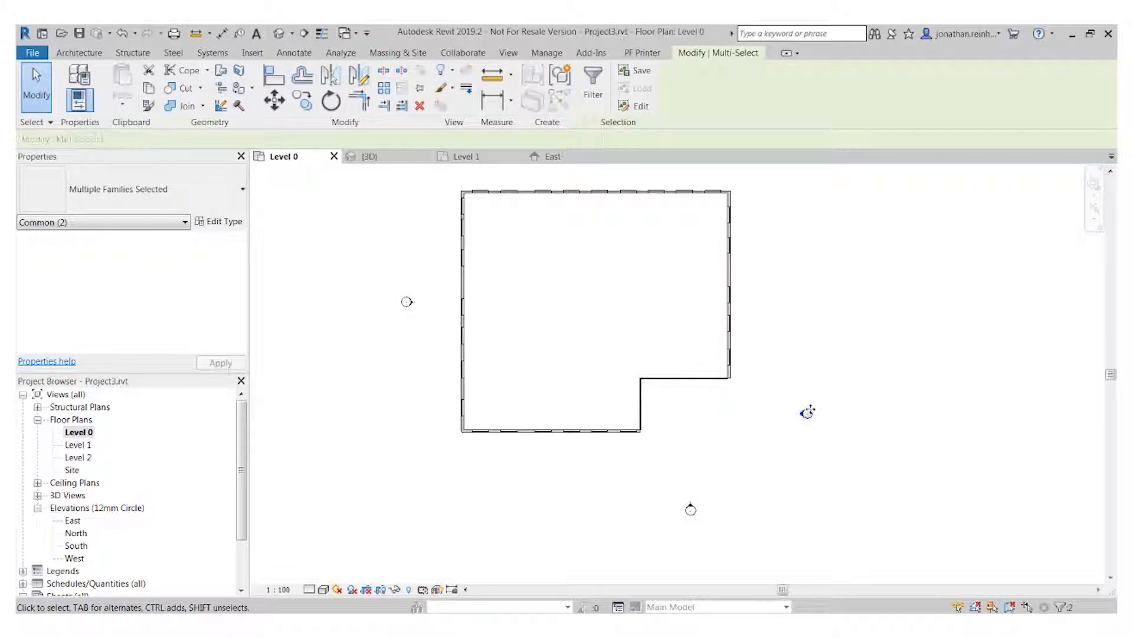
left_click_drag(804, 310, 794, 292)
left_click(791, 317)
left_click(788, 292)
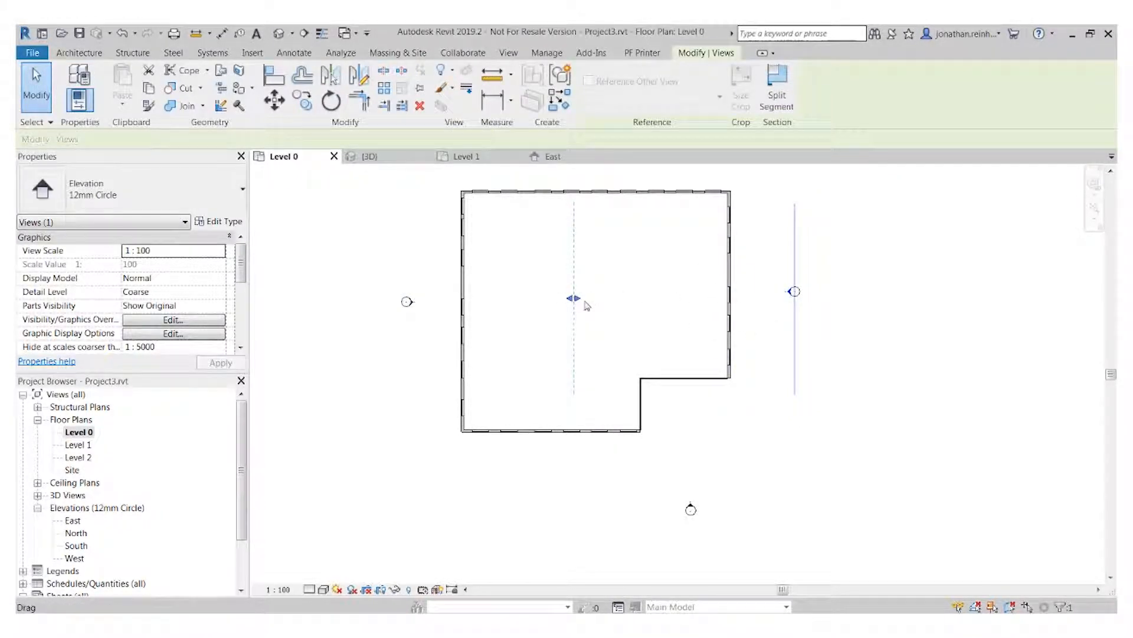
left_click_drag(573, 299, 454, 301)
left_click(679, 497)
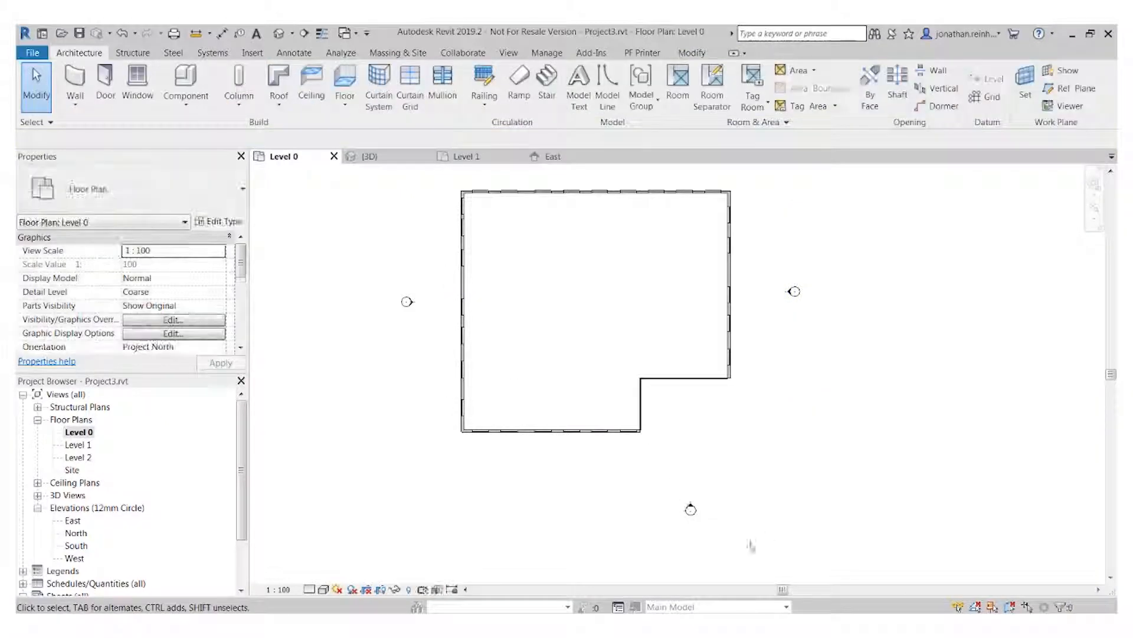
Step: Move the south elevation marker closer to the building's south wall and align the north marker with it
left_click_drag(750, 544, 639, 470)
left_click_drag(628, 490, 602, 479)
left_click(710, 421)
middle_click_drag(710, 413, 735, 480)
mouse_move(644, 226)
left_mouse_down()
mouse_move(590, 190)
mouse_move(628, 215)
left_mouse_up()
left_click(657, 370)
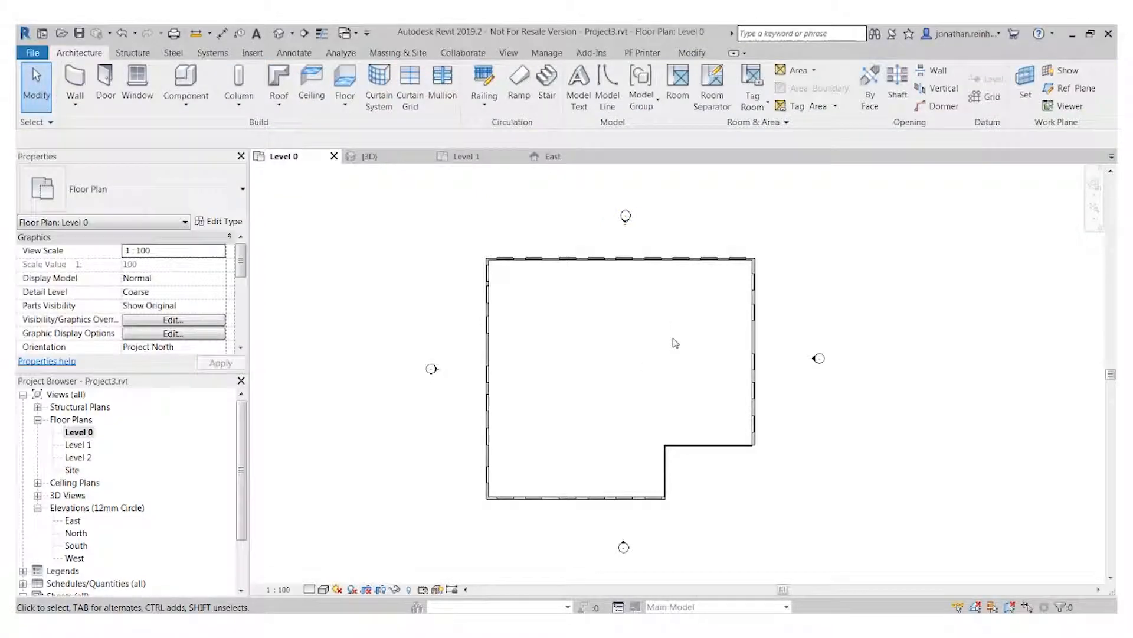
Step: Draw a Wall-Int_12P-100Blk-12P wall on Level 0 straight across the building from the east exterior wall to the west one
key("w")
key("a")
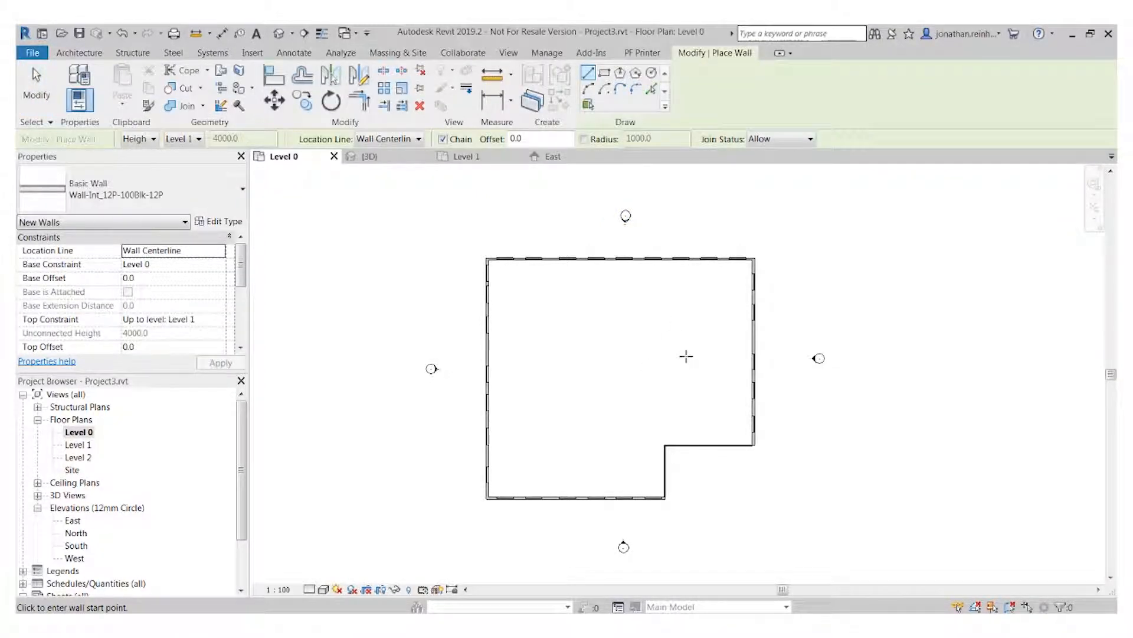
scroll(698, 428, "up", 5)
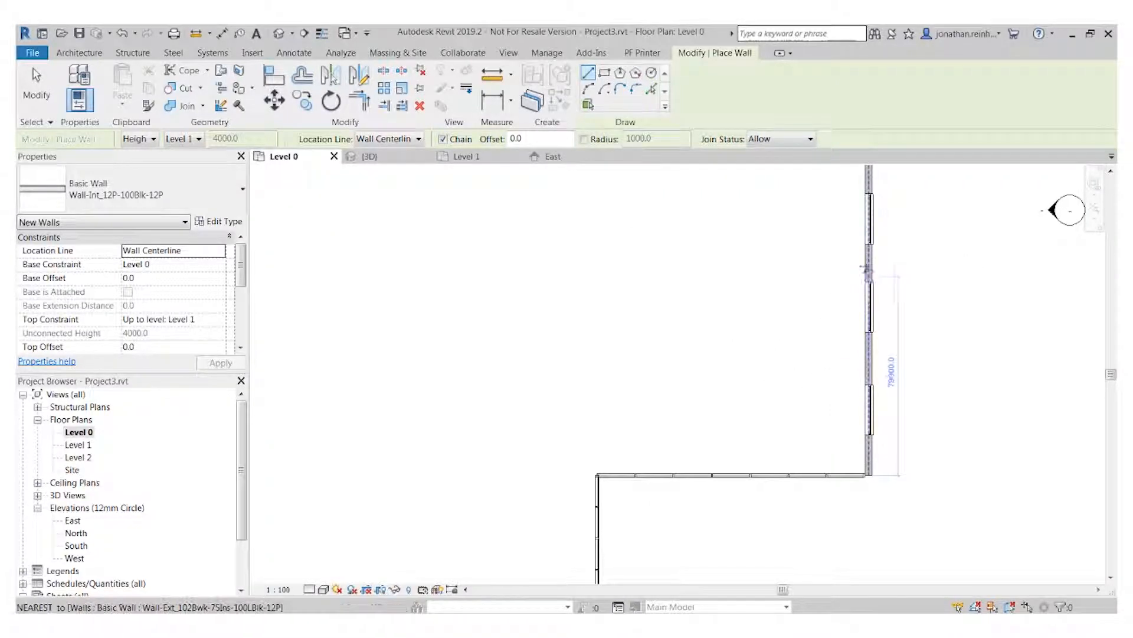
left_click(864, 261)
scroll(580, 262, "down", 1)
middle_click_drag(577, 263, 720, 388)
scroll(821, 316, "down", 1)
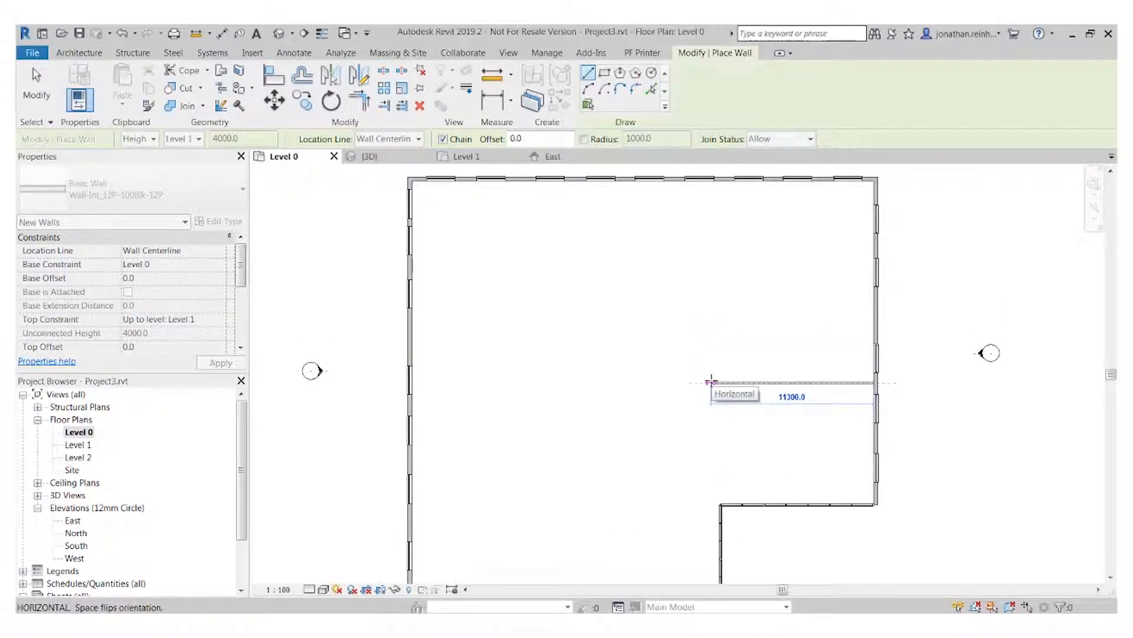
left_click(415, 382)
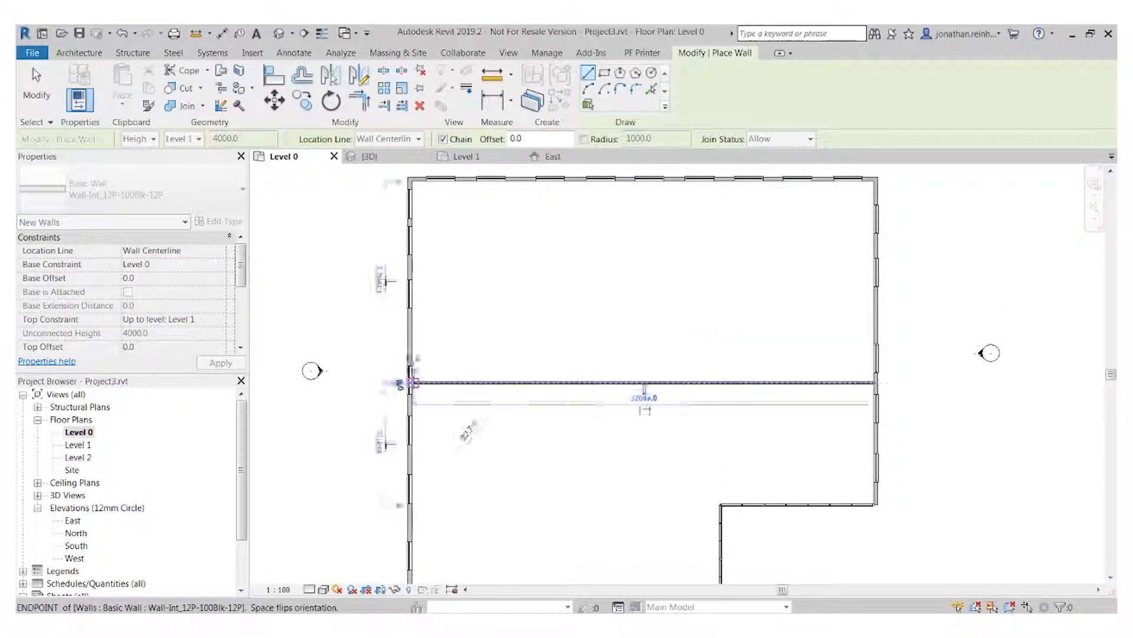
scroll(415, 383, "up", 3)
key("Escape")
key("Escape")
Step: Move the west-wall window north, clear of the interior wall and 3300 mm from the window below, and extend the interior wall to the exterior wall
left_click(418, 370)
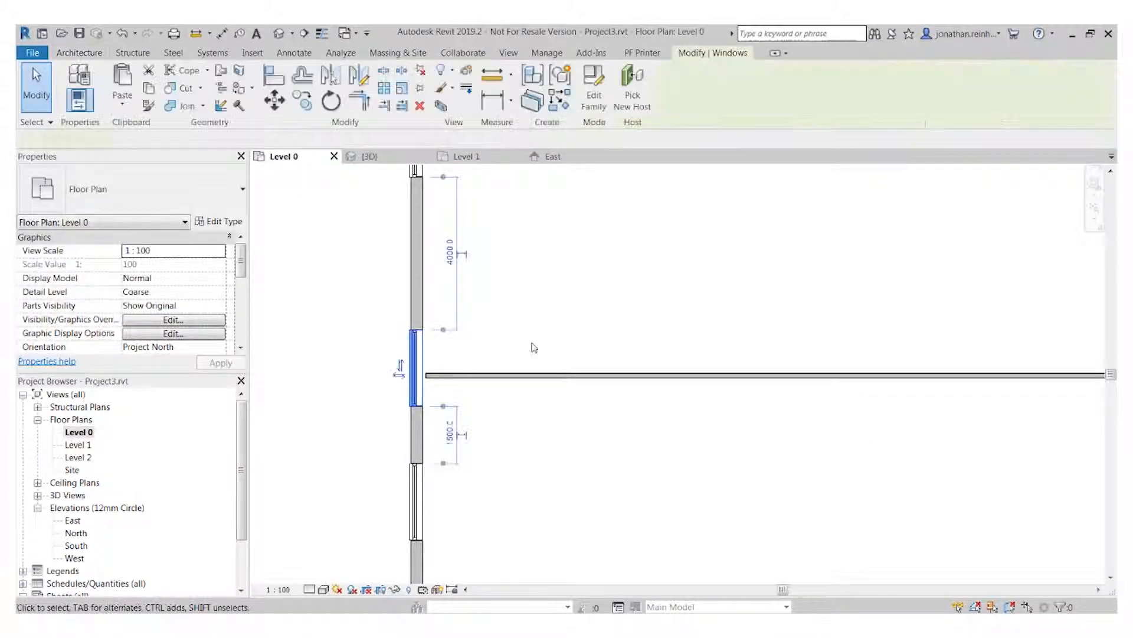
left_click_drag(417, 351, 416, 282)
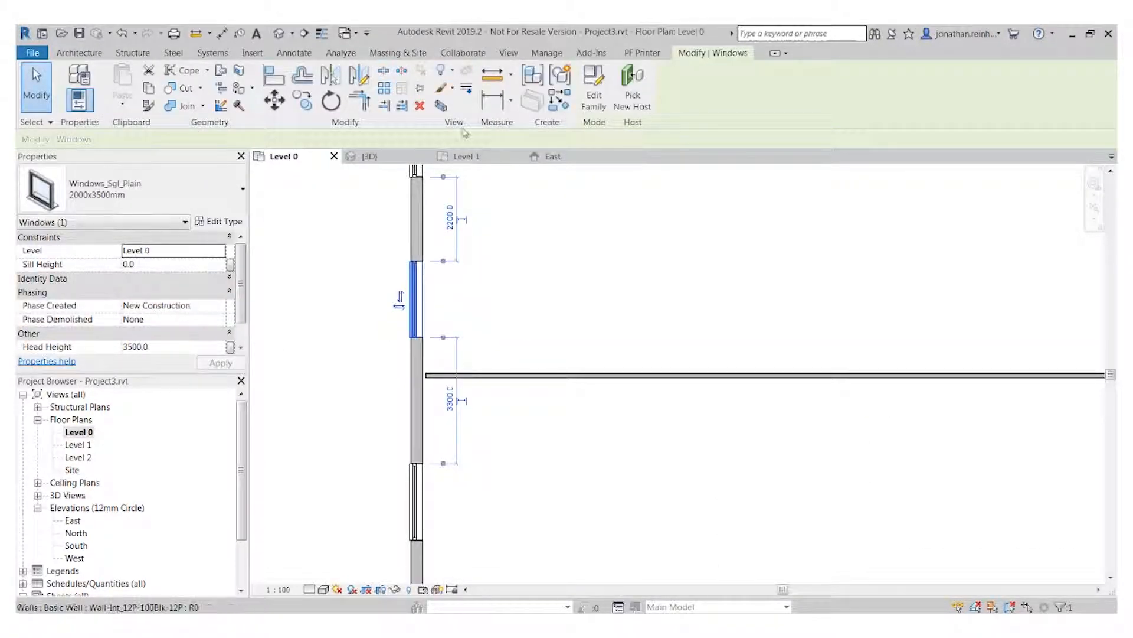
key("Escape")
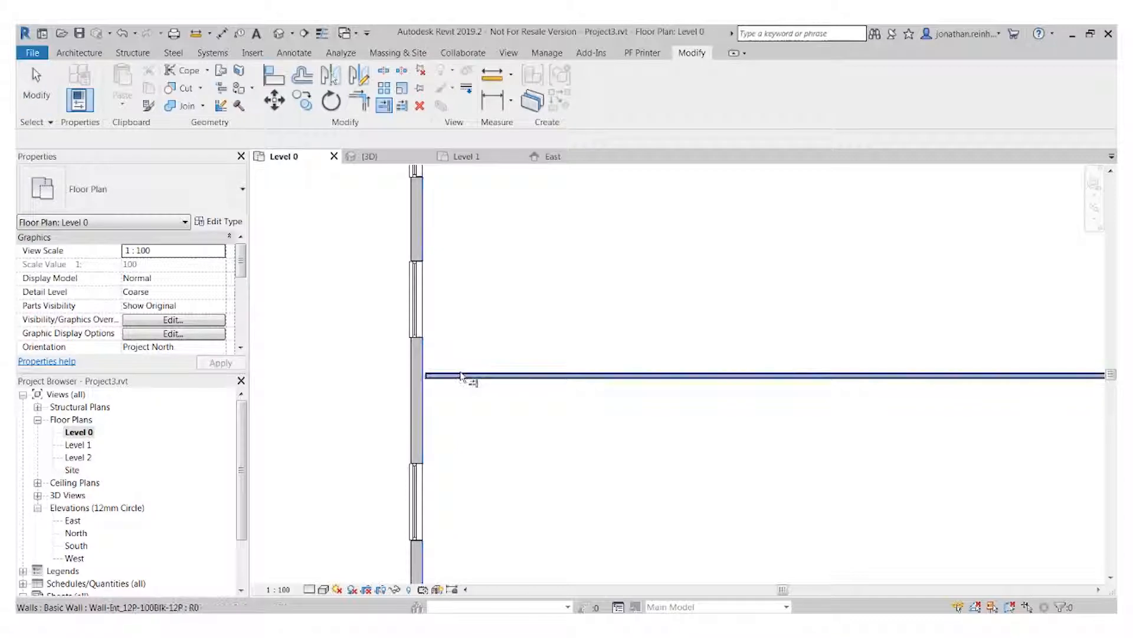
scroll(573, 426, "down", 4)
middle_click_drag(572, 427, 671, 420)
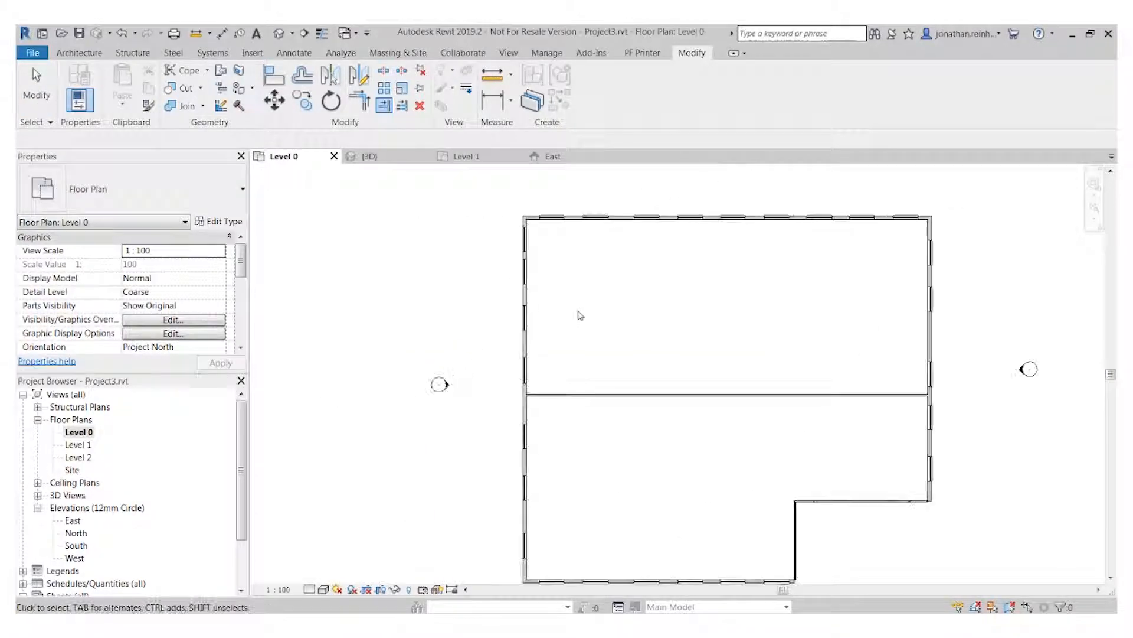
Step: Draw a perpendicular interior wall about 14130 mm long from the north exterior wall to the east-west partition
key("w")
key("a")
scroll(656, 236, "up", 2)
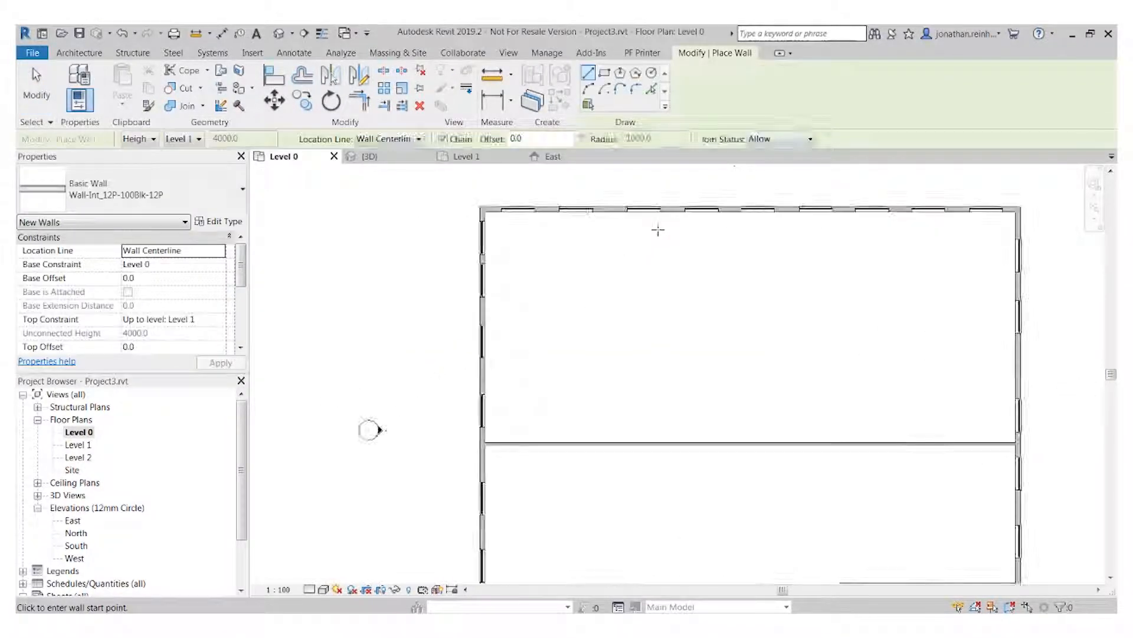
left_click(669, 211)
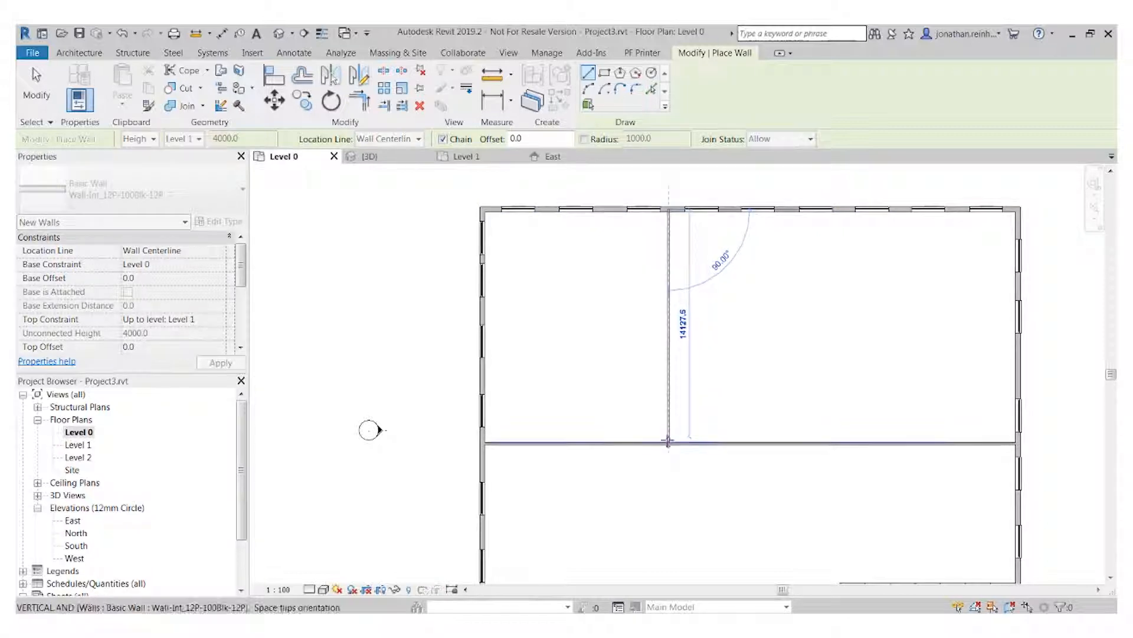
left_click(669, 443)
key("Escape")
key("Escape")
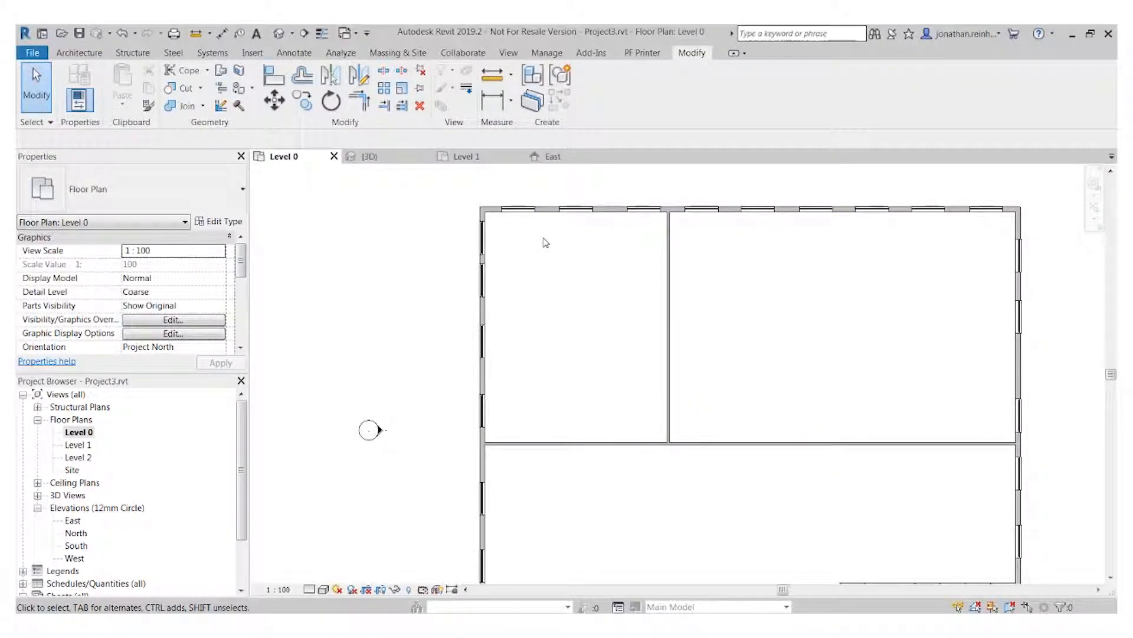
Step: Place a room in the northwest enclosure of Level 0 and select it to inspect its area and perimeter
left_click(87, 54)
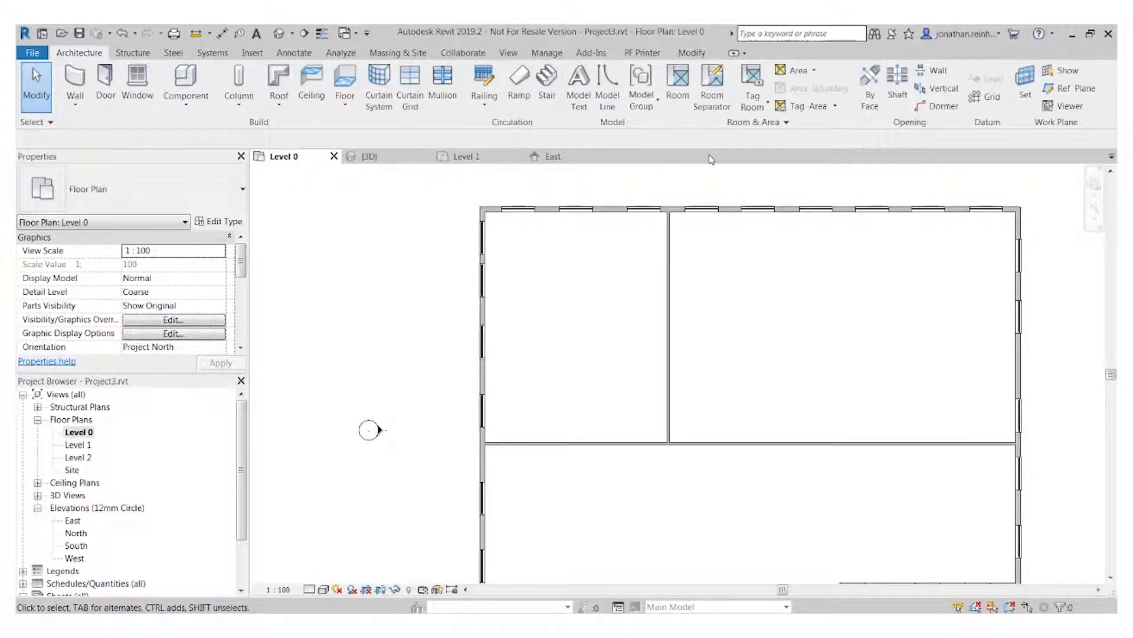
left_click(814, 71)
left_click(813, 72)
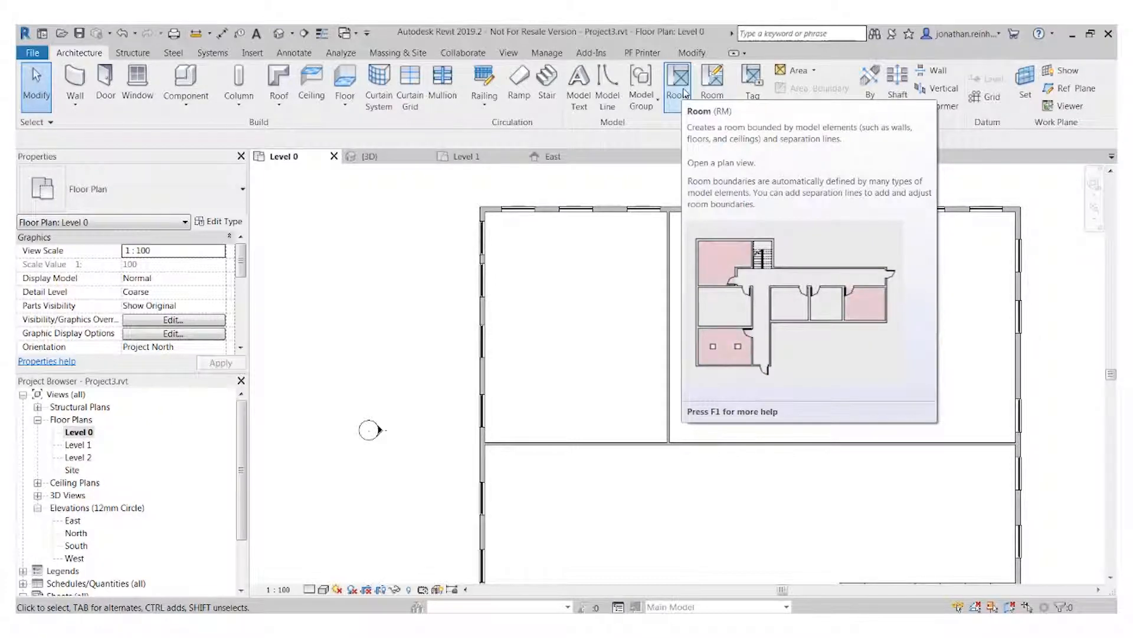
left_click(684, 93)
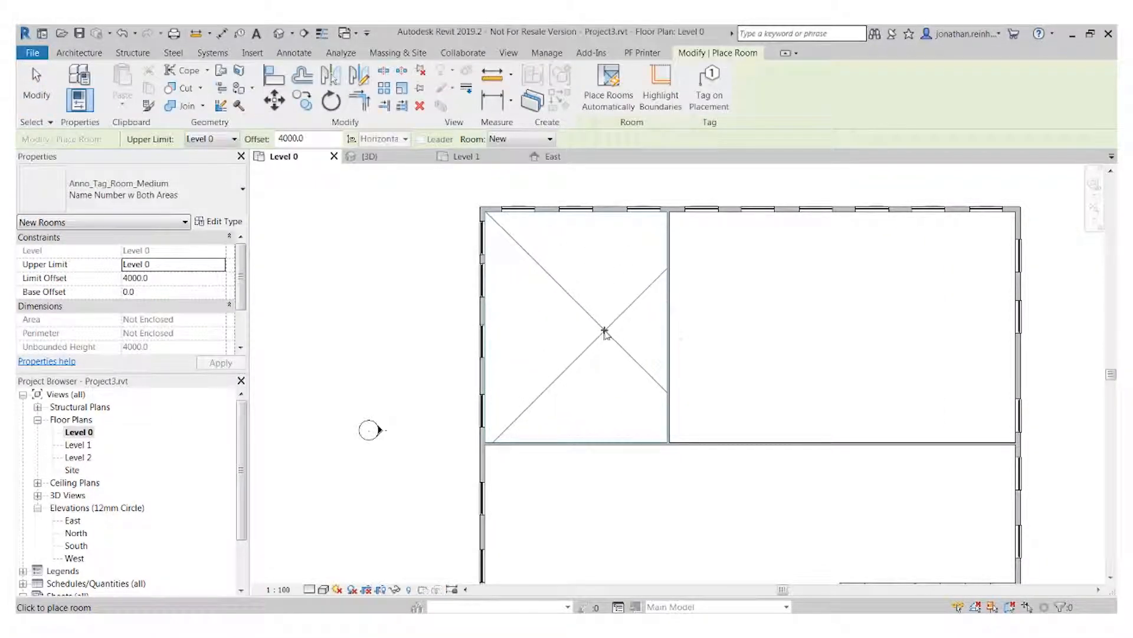
left_click(601, 329)
key("Escape")
key("Escape")
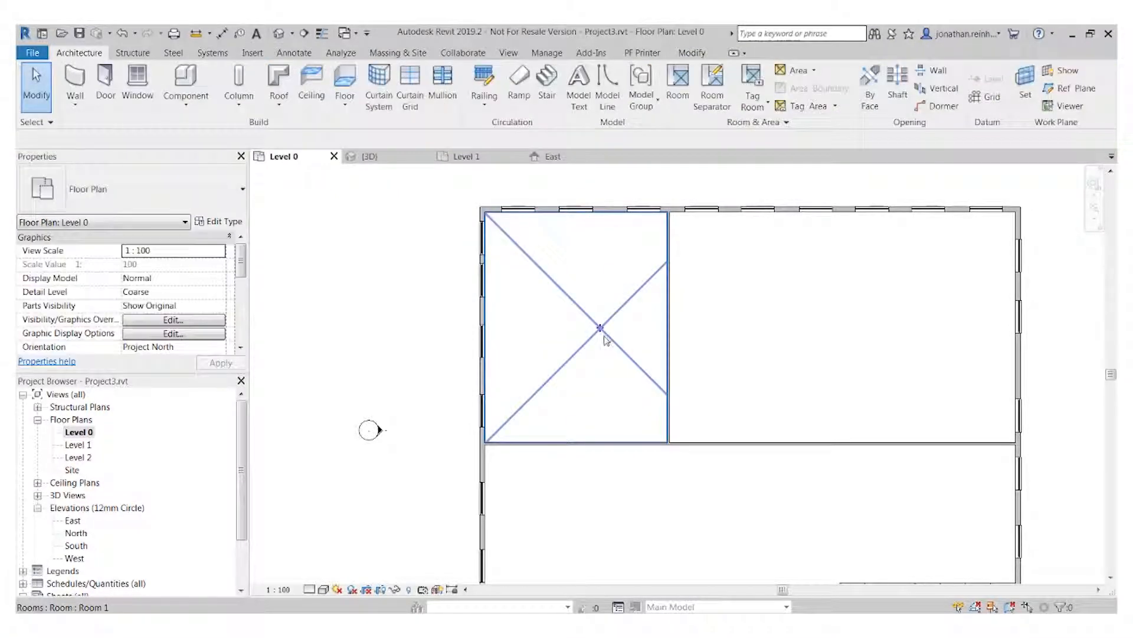
left_click(602, 331)
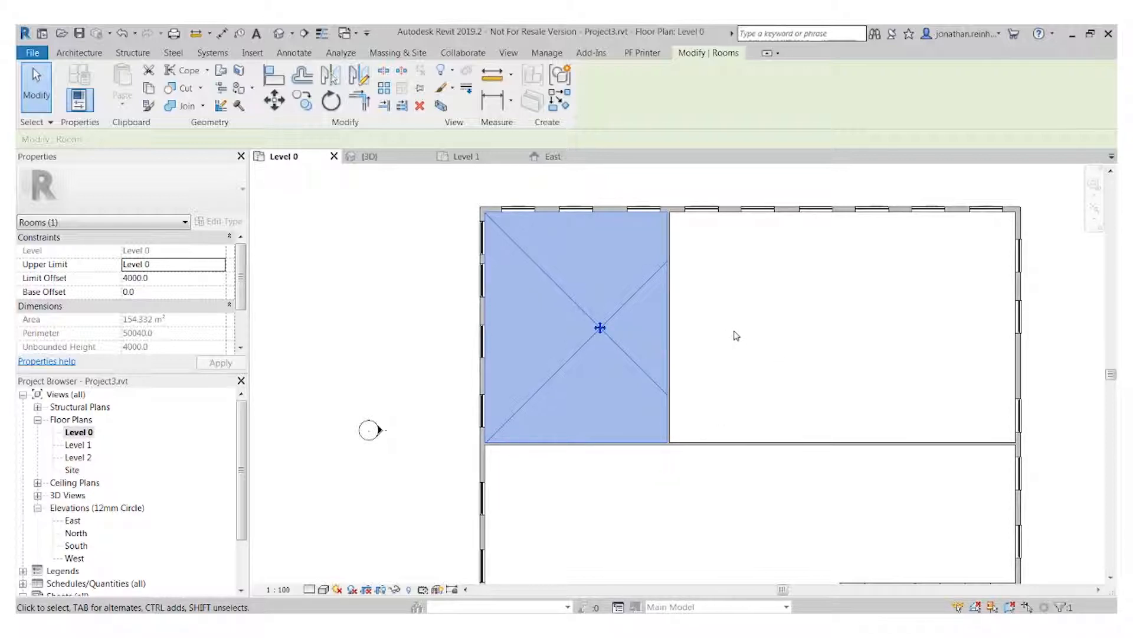
key("Escape")
Step: Draw a second Wall-Int_12P-100Blk-12P wall about 13980 mm long from the north exterior wall perpendicular to the east-west partition, dividing the northeast space
key("w")
key("a")
left_click(846, 212)
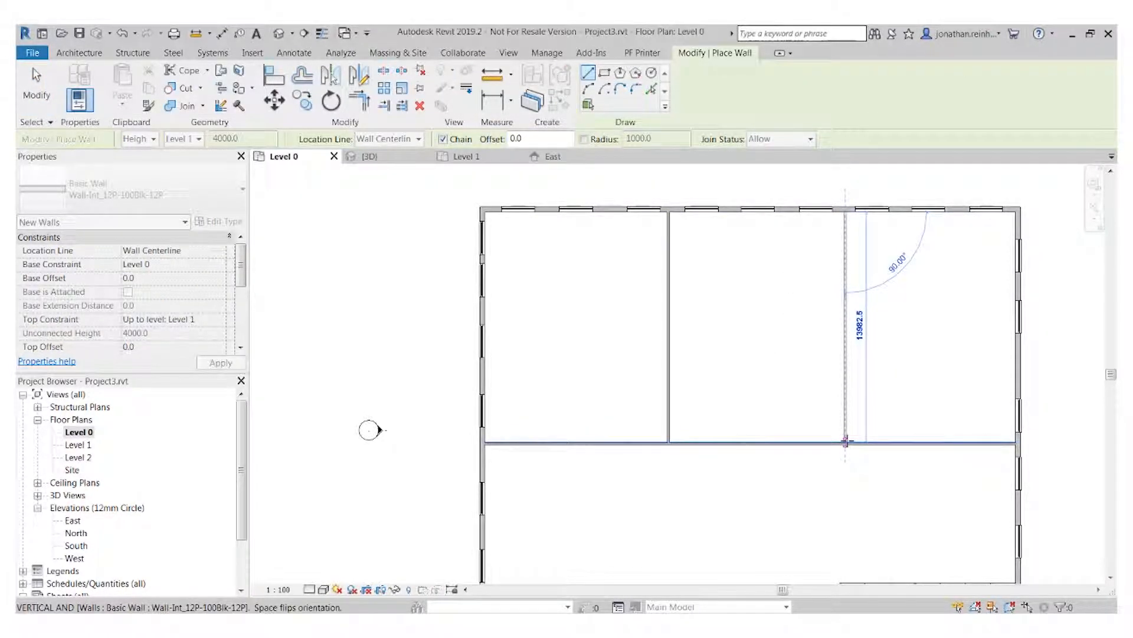
left_click(846, 443)
key("Escape")
key("Escape")
Step: Tag the northwest room with the Anno_Tag_Room_Medium tag showing name, number and both areas
scroll(637, 239, "down", 2)
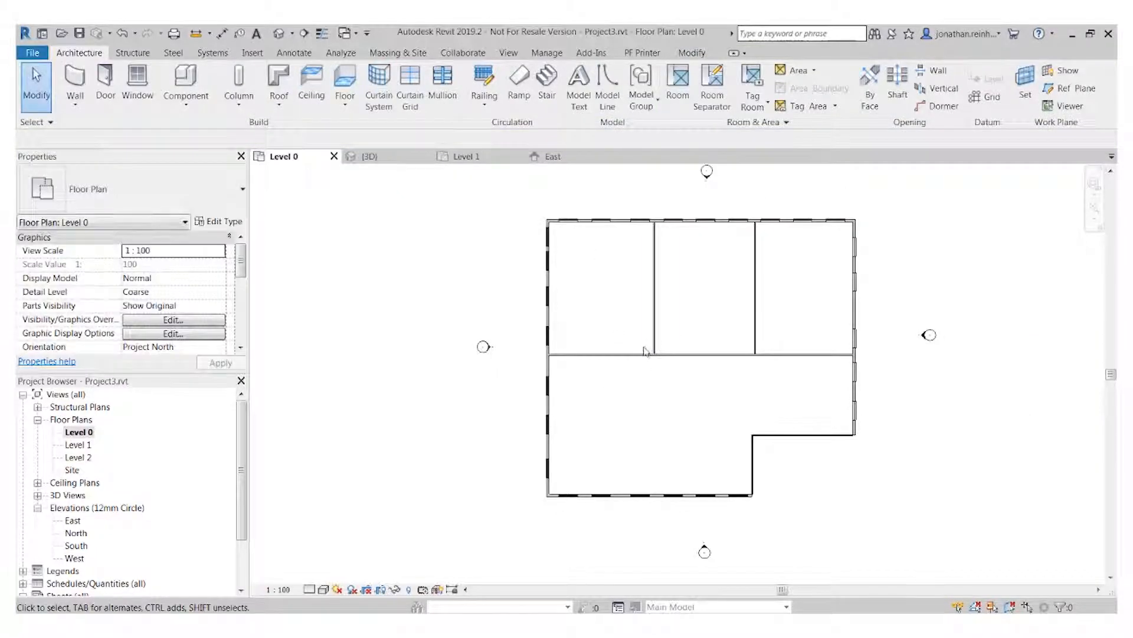
middle_click_drag(702, 388, 562, 396)
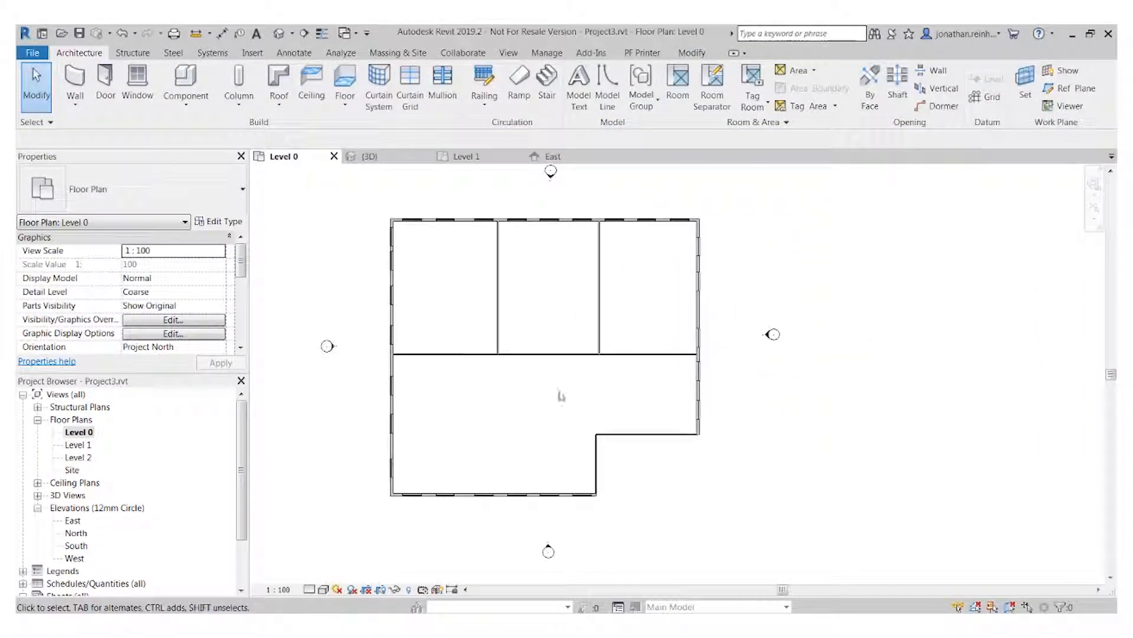
left_click(758, 86)
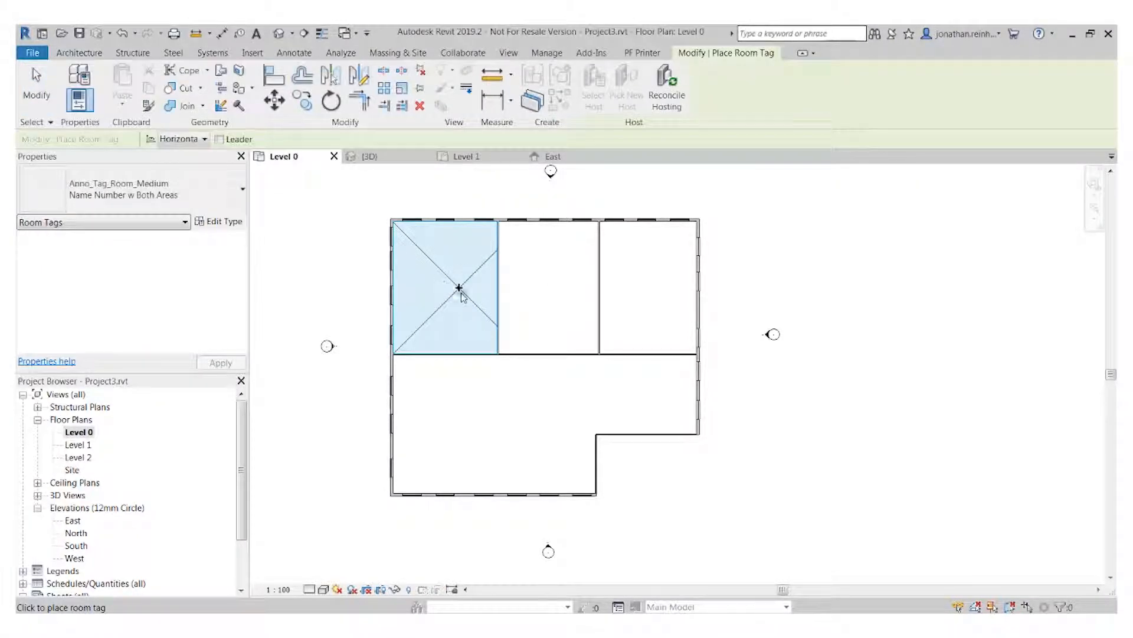
scroll(460, 289, "up", 6)
key("Escape")
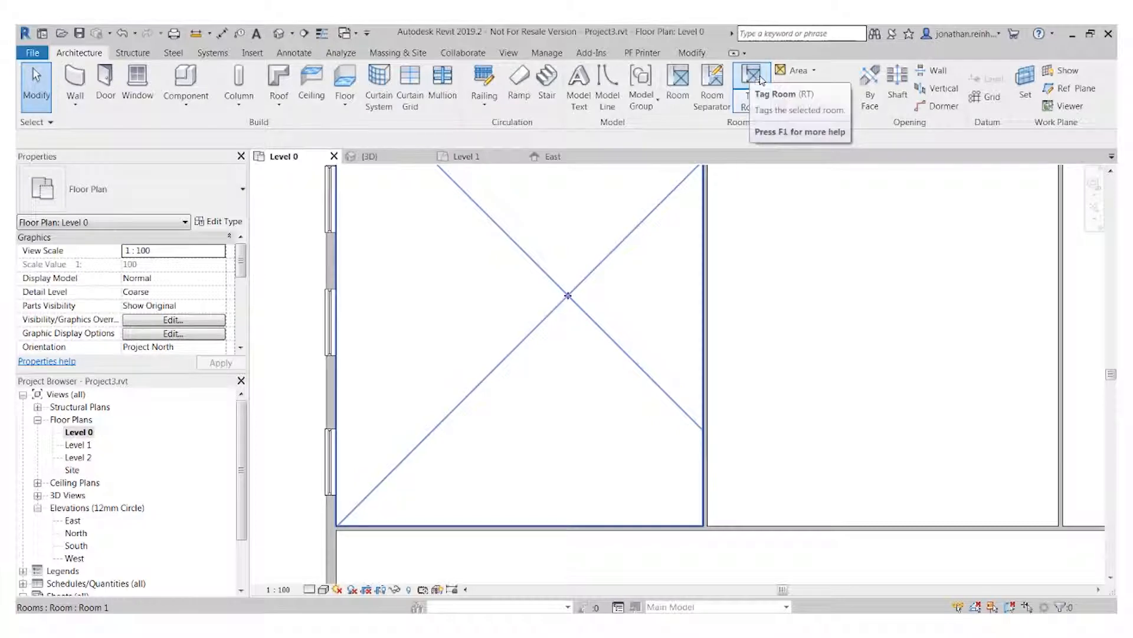
left_click(768, 105)
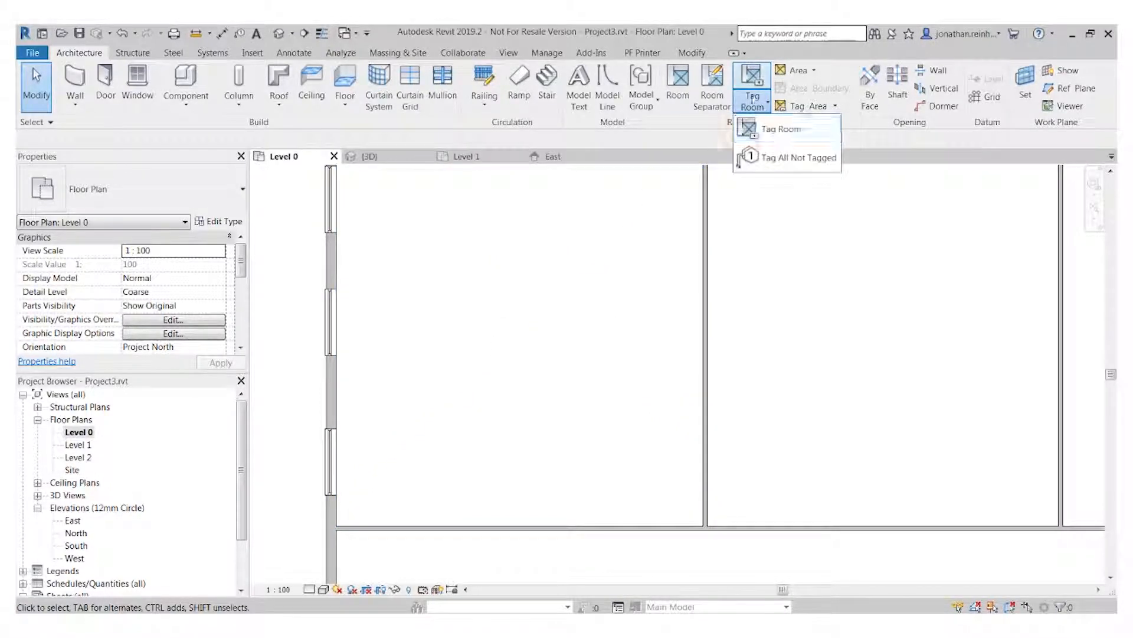
left_click(780, 129)
left_click(565, 310)
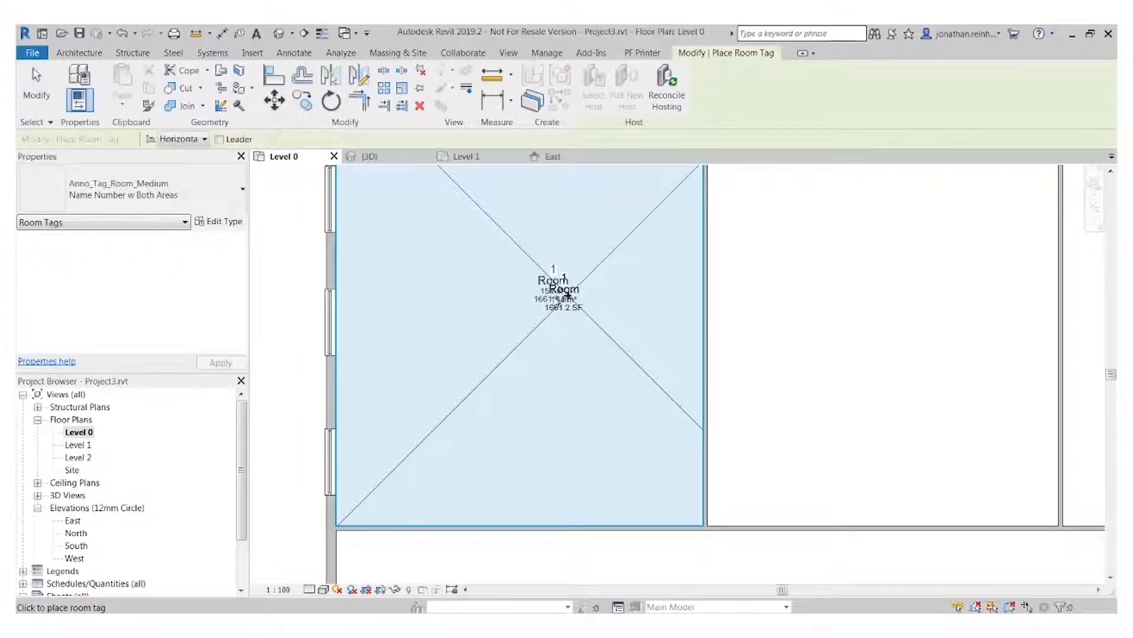
key("Escape")
Step: Move the tagged room's east wall westward until it is about 7530 mm from the west exterior wall
scroll(590, 274, "up", 2)
left_click(544, 293)
left_click(630, 306)
left_click(797, 299)
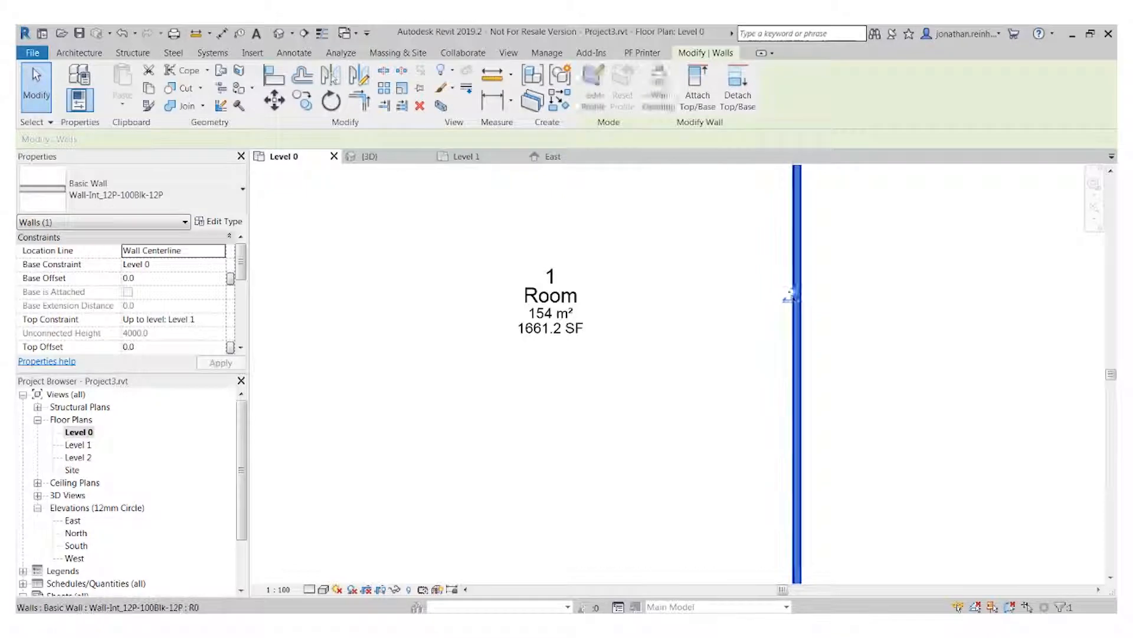
key("Escape")
left_click_drag(797, 296, 649, 287)
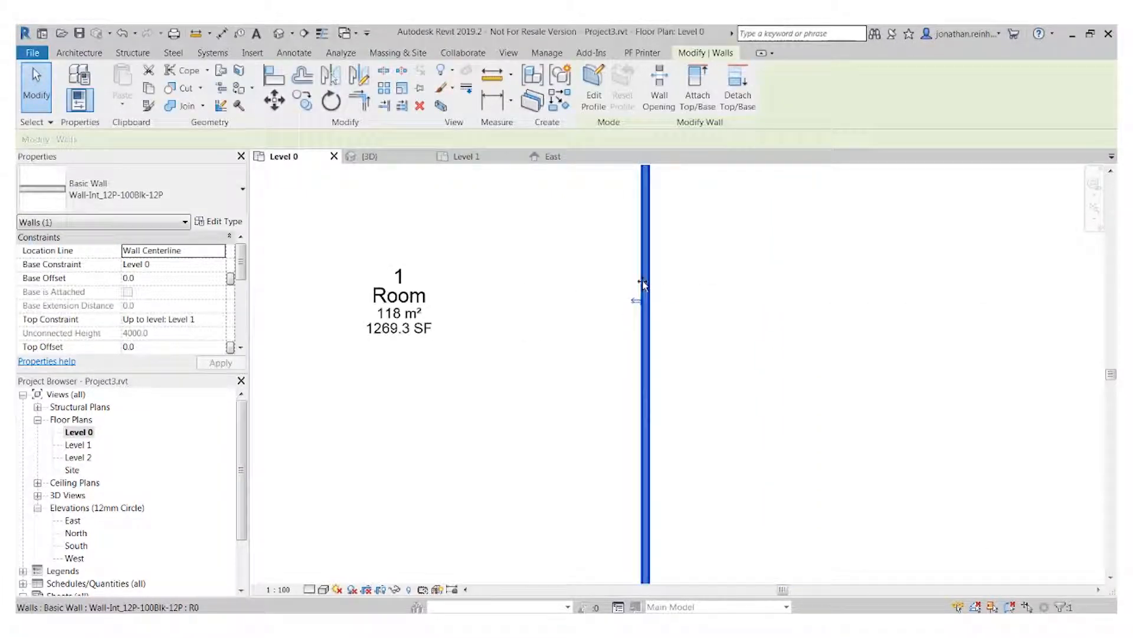
scroll(649, 307, "down", 3)
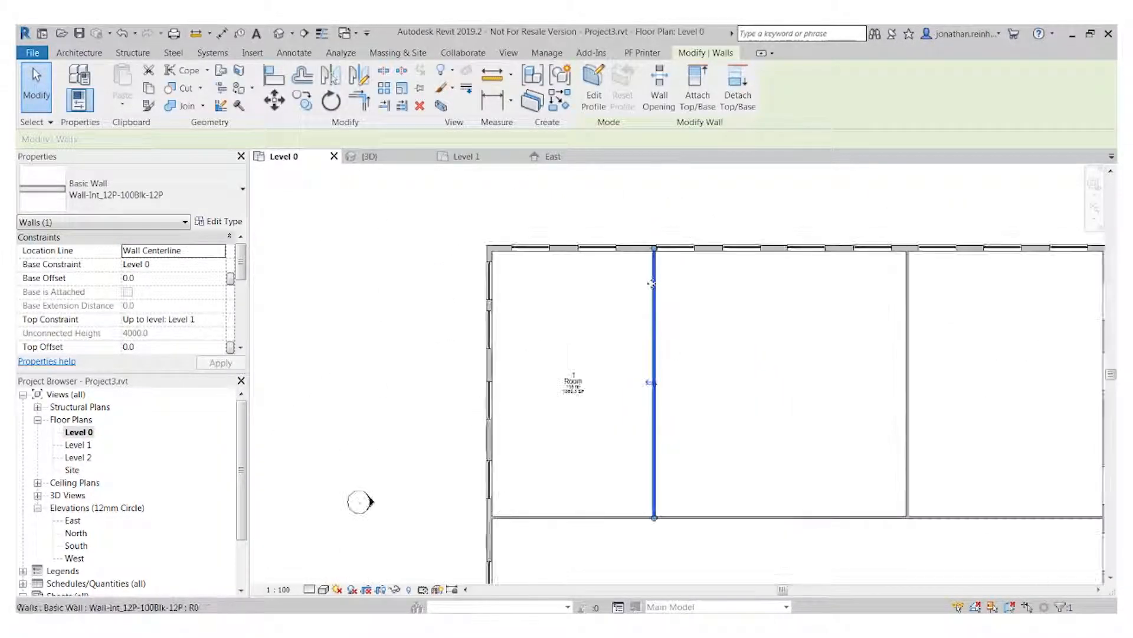
left_click_drag(650, 280, 634, 278)
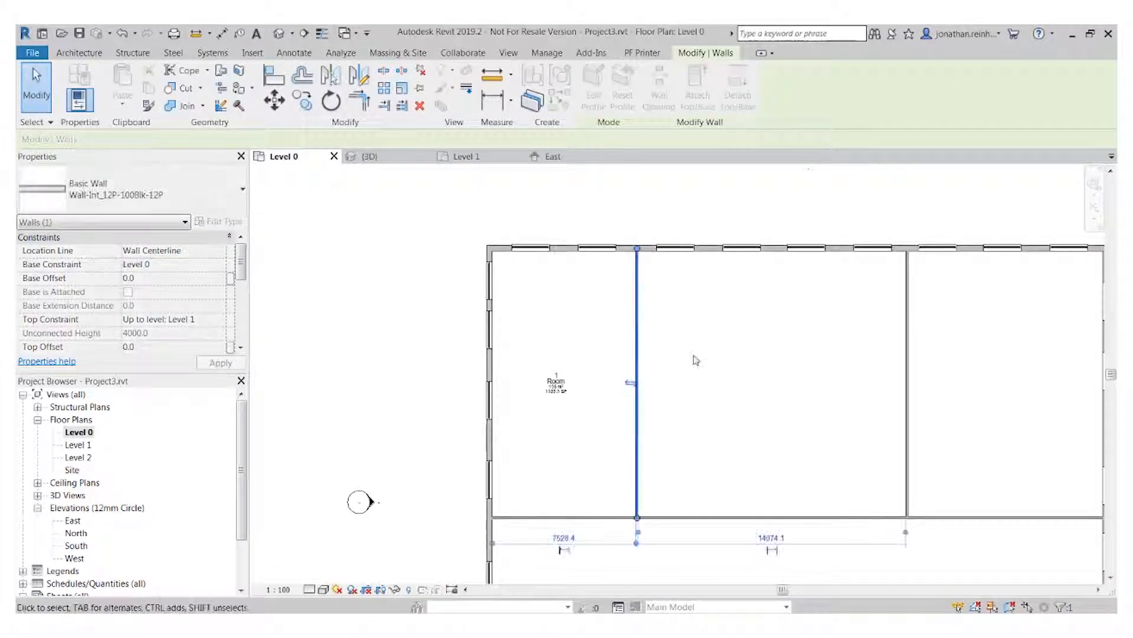
left_click(698, 356)
Step: Copy the tagged room's east wall eastward by about one room width, splitting the middle space in two
scroll(715, 354, "down", 1)
scroll(716, 358, "down", 1)
middle_click_drag(715, 363, 594, 334)
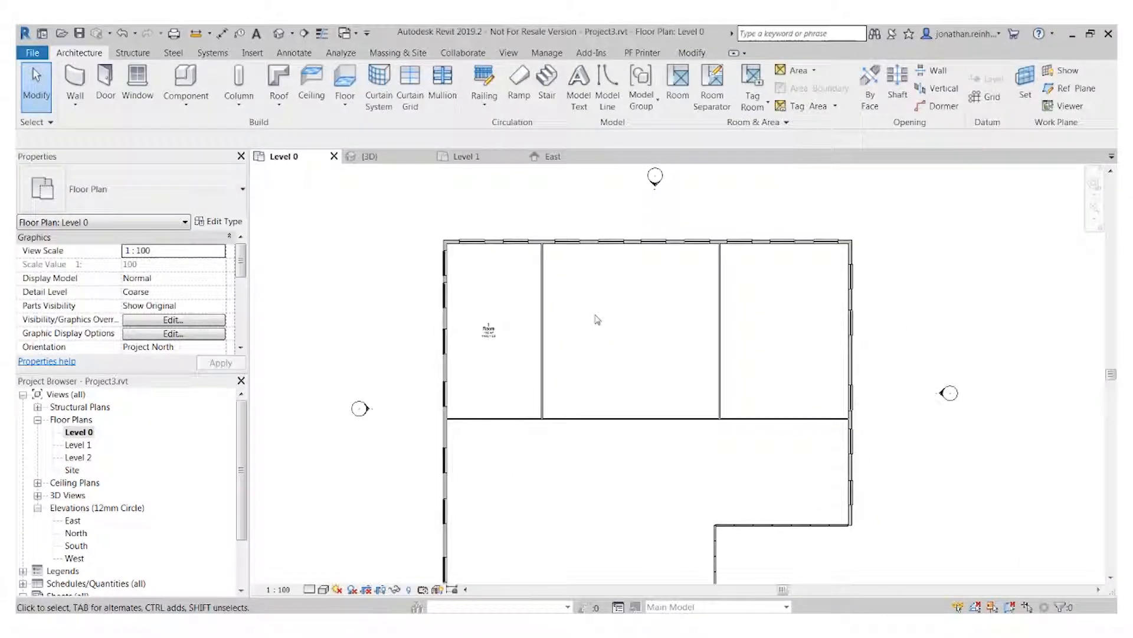
left_click(541, 290)
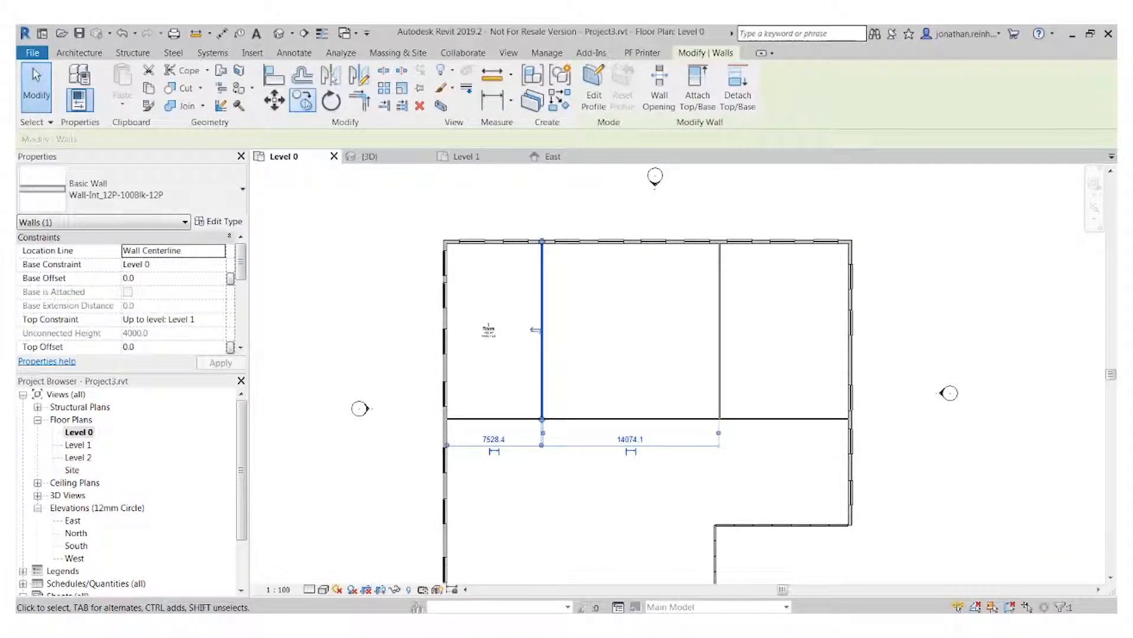
left_click(301, 99)
scroll(452, 244, "up", 1)
left_click(449, 242)
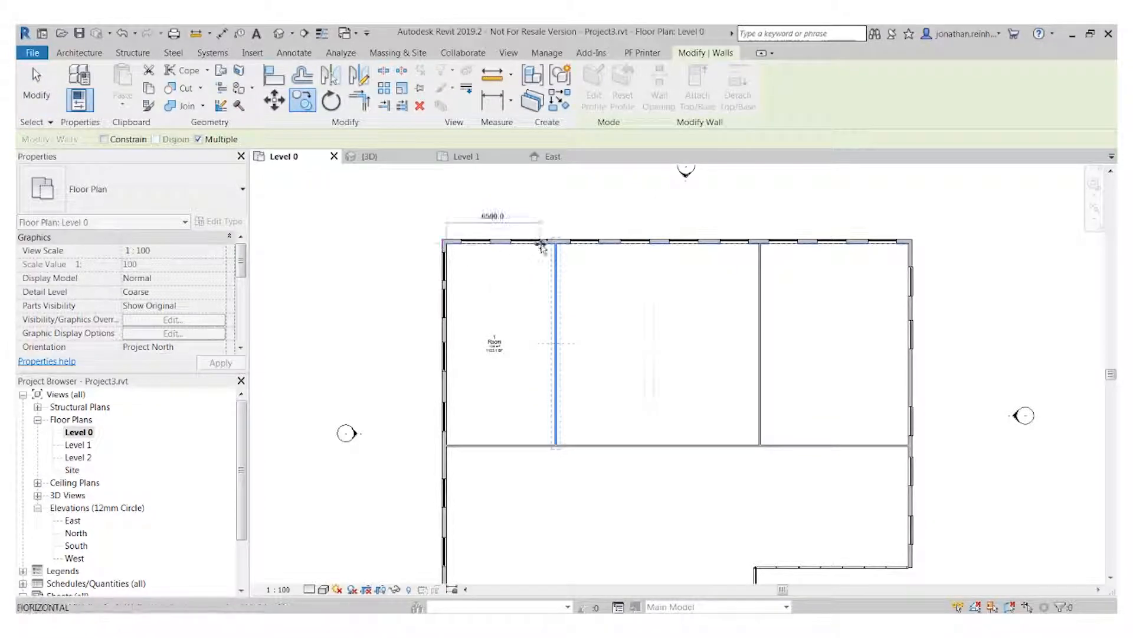
scroll(541, 243, "up", 2)
left_click(569, 243)
middle_click_drag(841, 271, 598, 260)
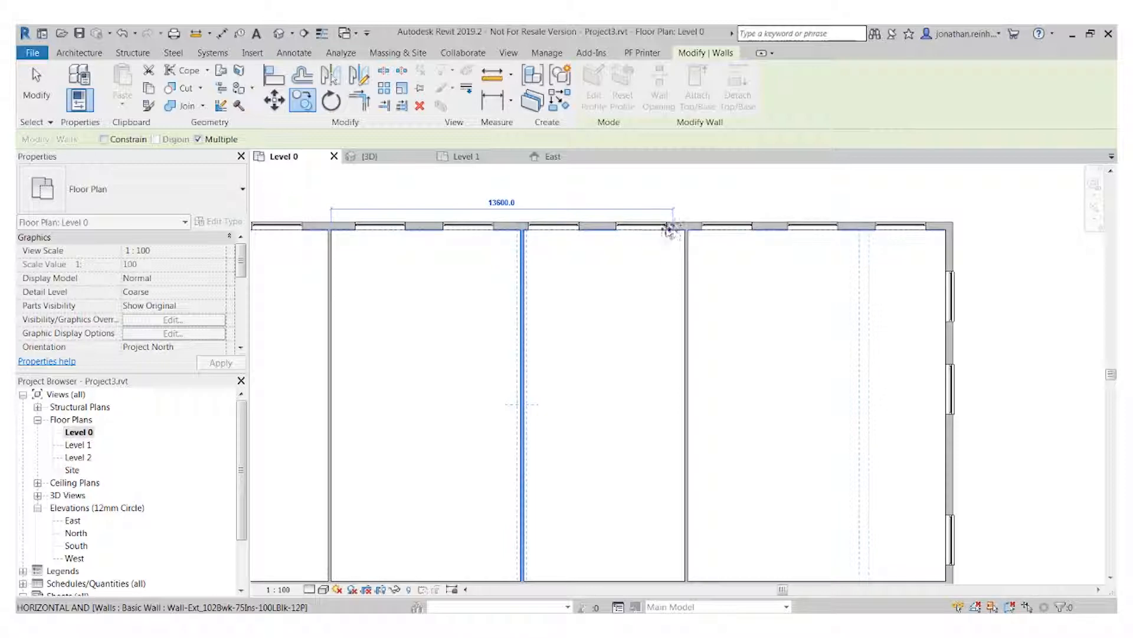
key("Escape")
key("Escape")
Step: Place a Doors_IntSgl 1010x2110mm door for each of the four north rooms in the east-west partition, near each room's east wall
scroll(677, 266, "down", 2)
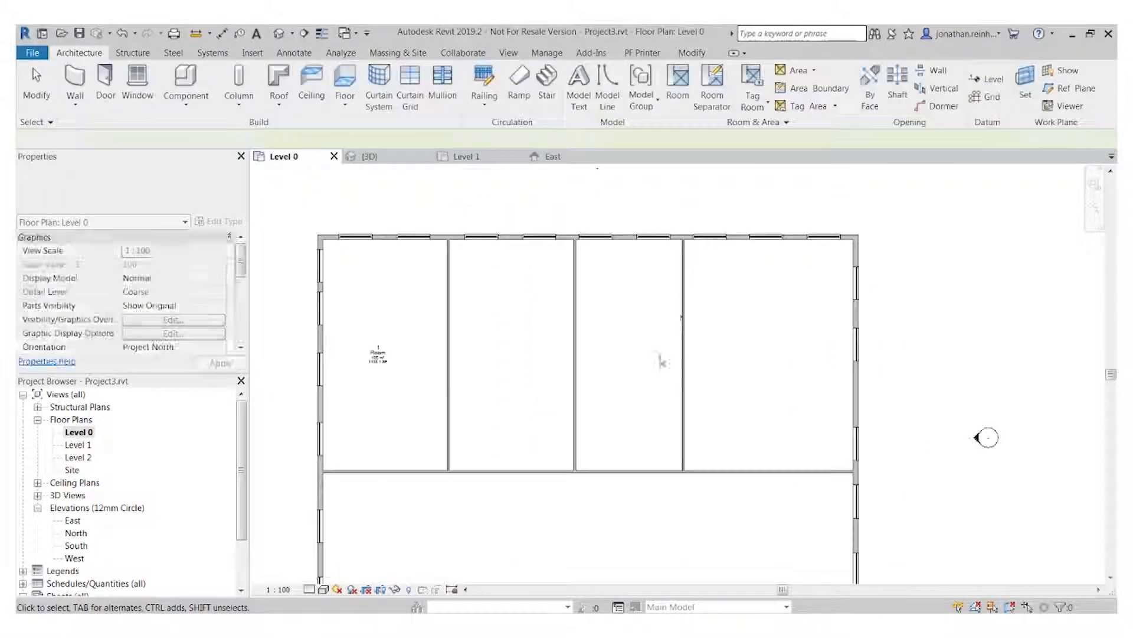
middle_click_drag(519, 400, 599, 328)
scroll(600, 329, "down", 2)
middle_click_drag(621, 409, 626, 371)
middle_click_drag(514, 357, 592, 384)
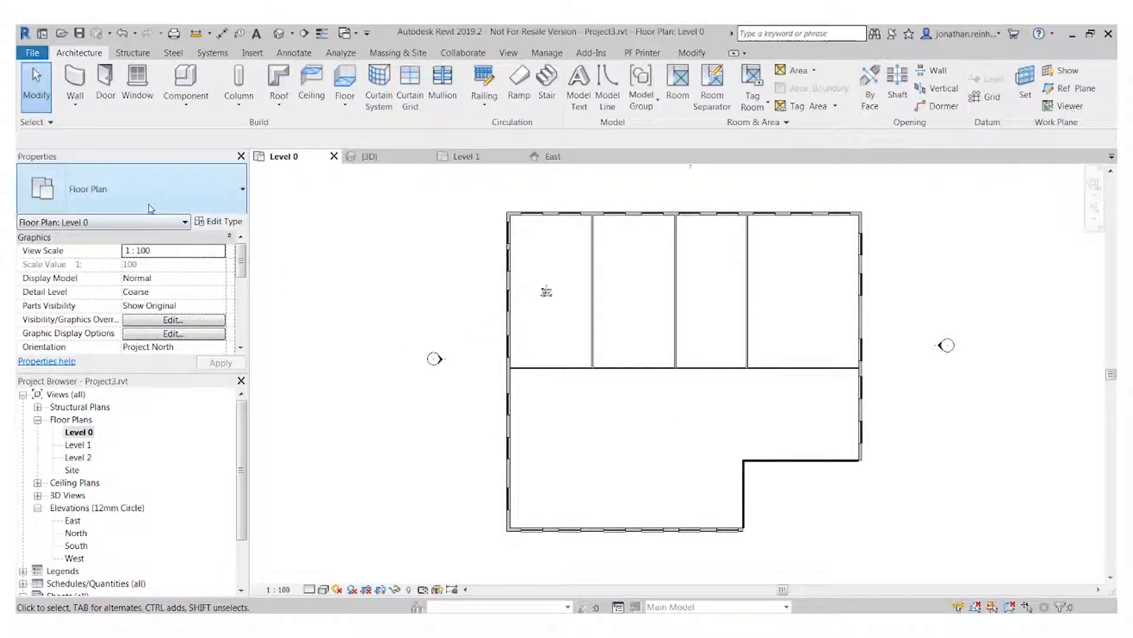
left_click(104, 94)
left_click(181, 203)
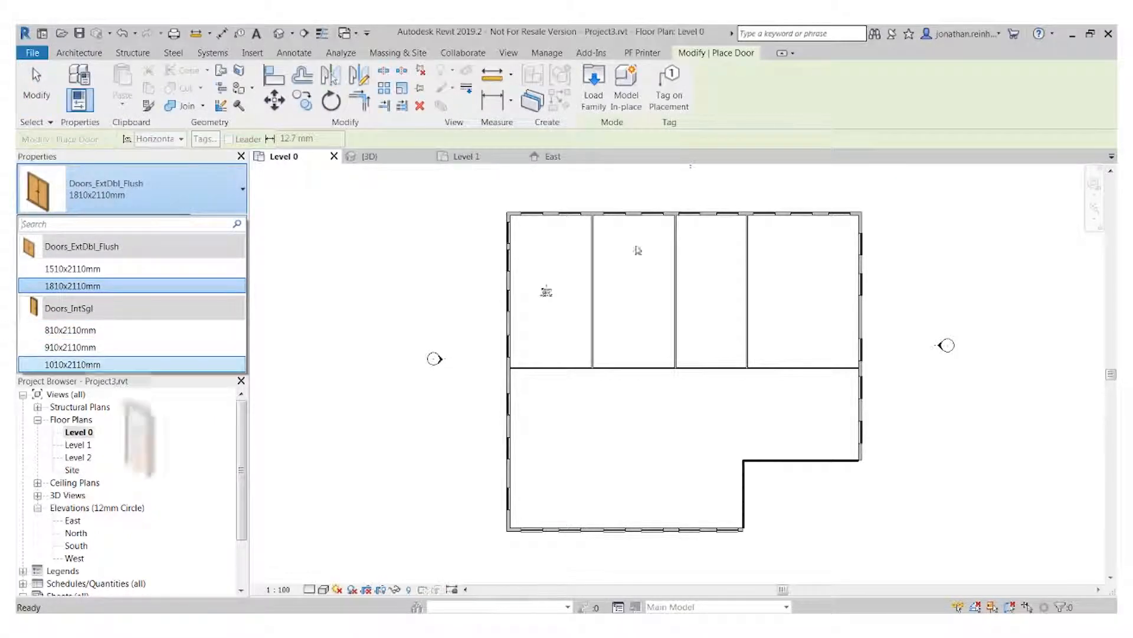
left_click(83, 364)
scroll(582, 369, "up", 3)
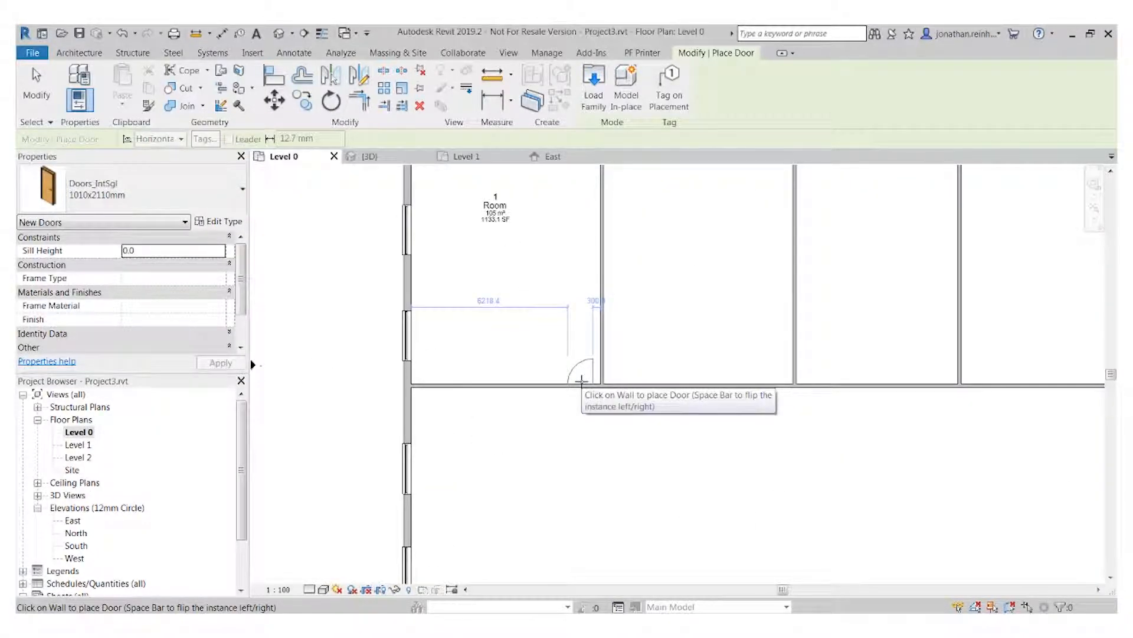
left_click(581, 379)
left_click(774, 383)
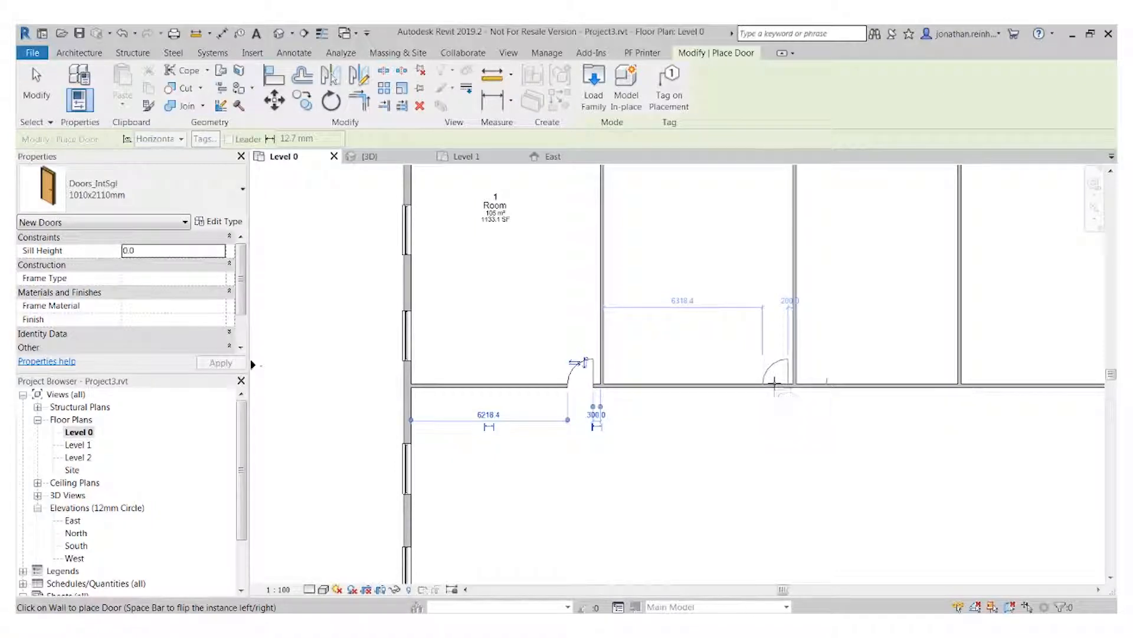
scroll(761, 384, "down", 2)
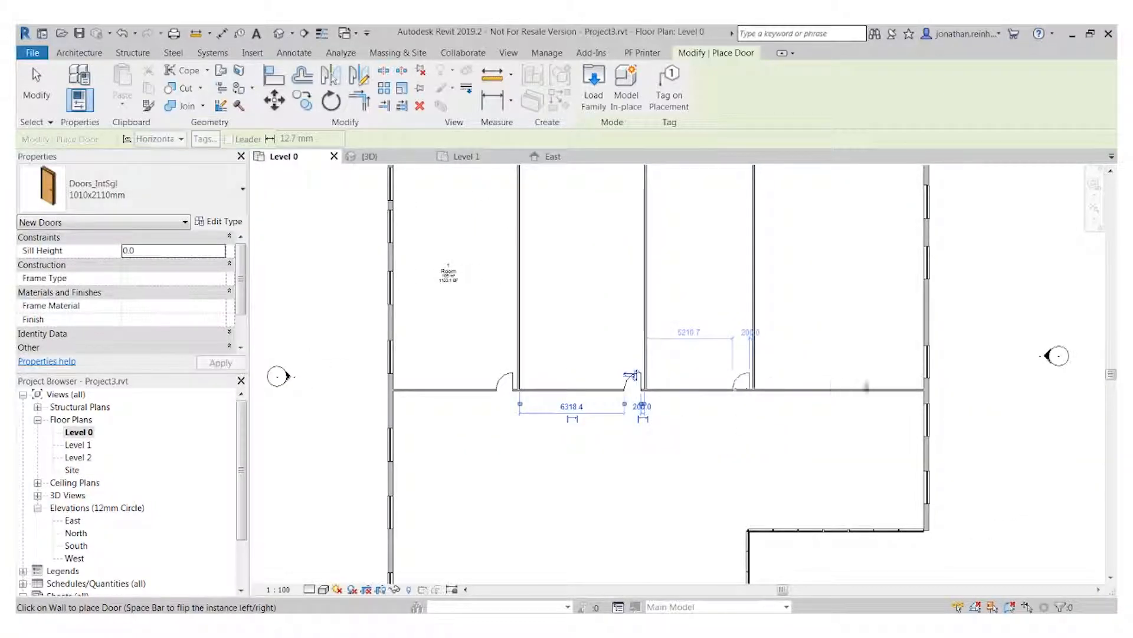
key("Escape")
key("Escape")
scroll(681, 419, "down", 2)
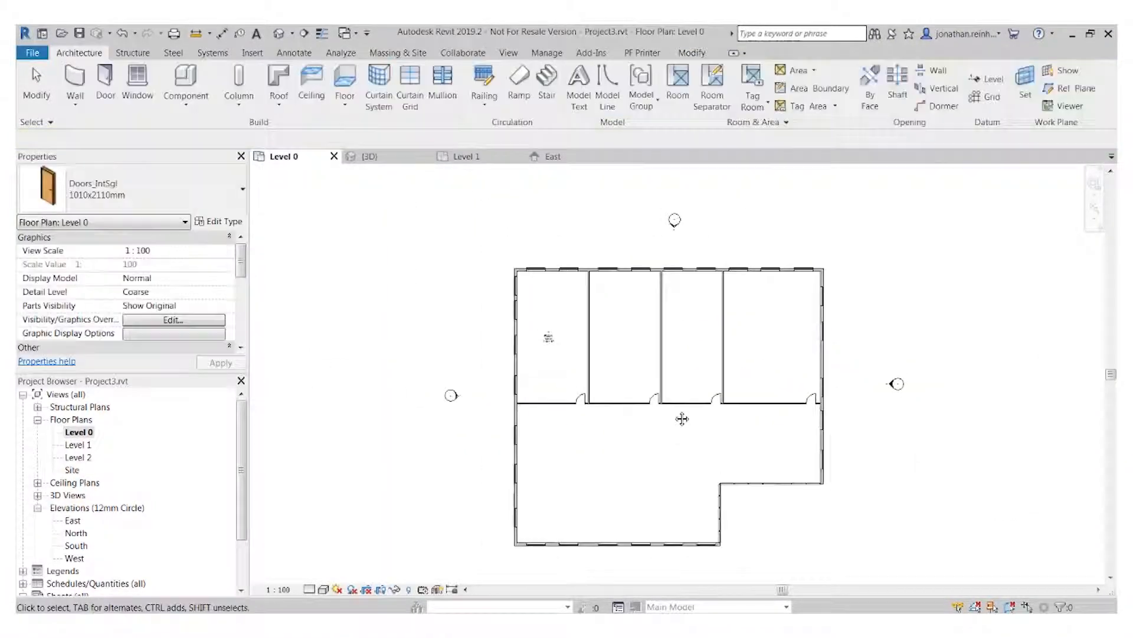
middle_click_drag(681, 418, 683, 387)
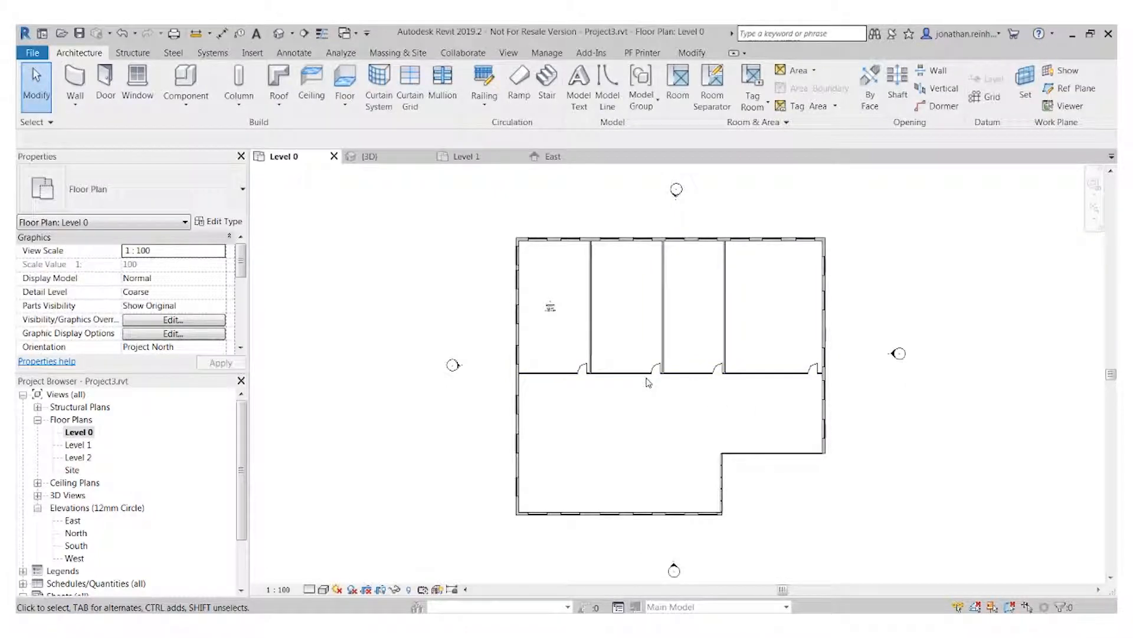
scroll(650, 334, "up", 1)
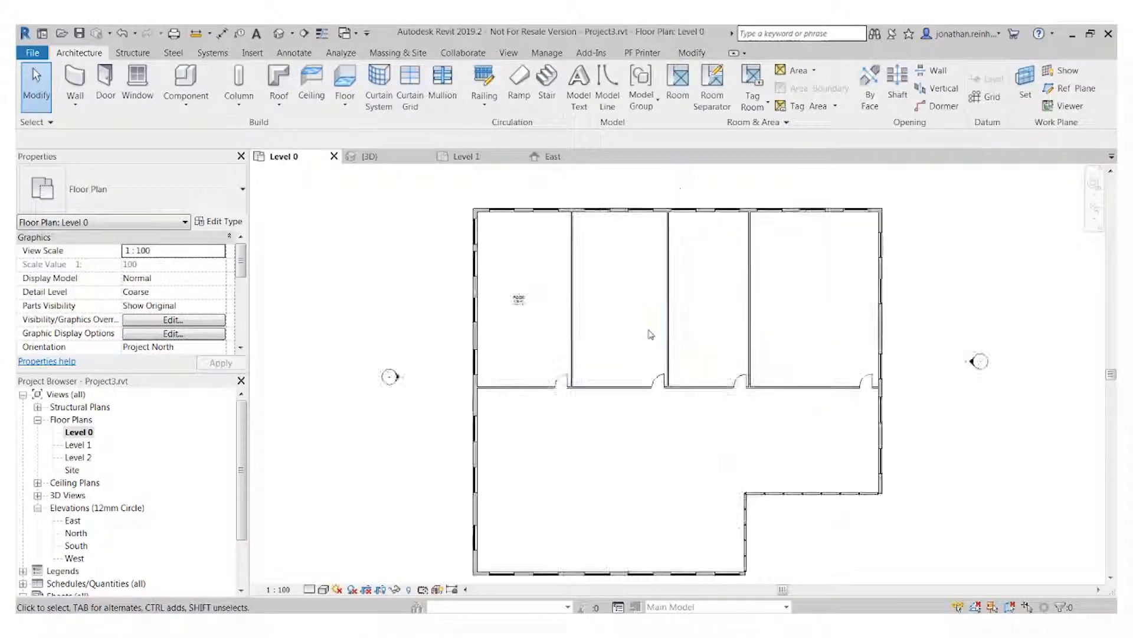